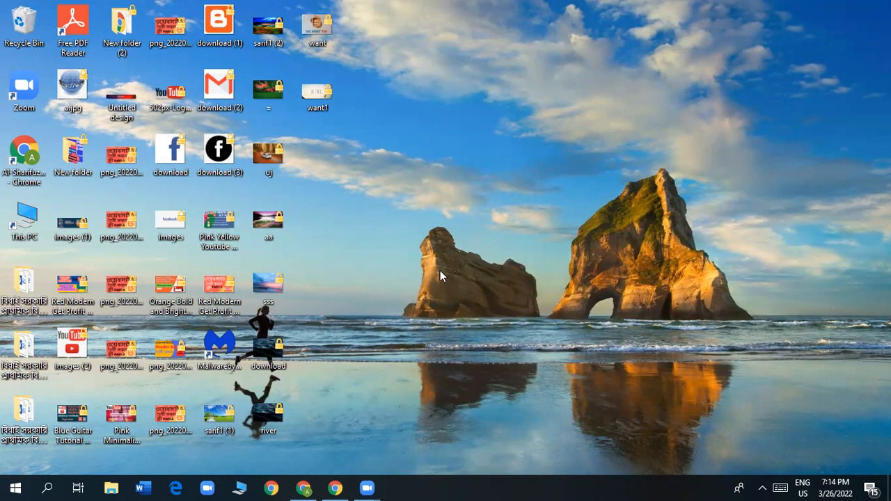
Step: Open Google Chrome with the first listed user profile and maximize its window
{"action": "left_click", "coordinate": [337, 486]}
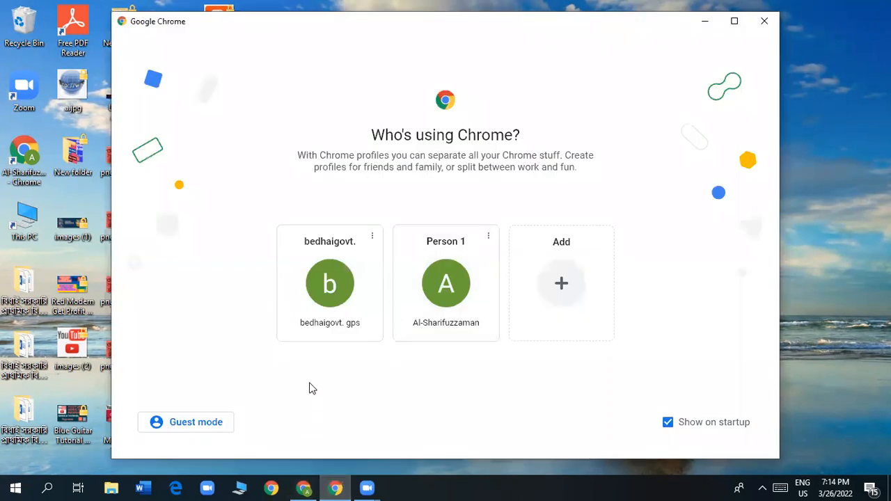
{"action": "left_click", "coordinate": [323, 298]}
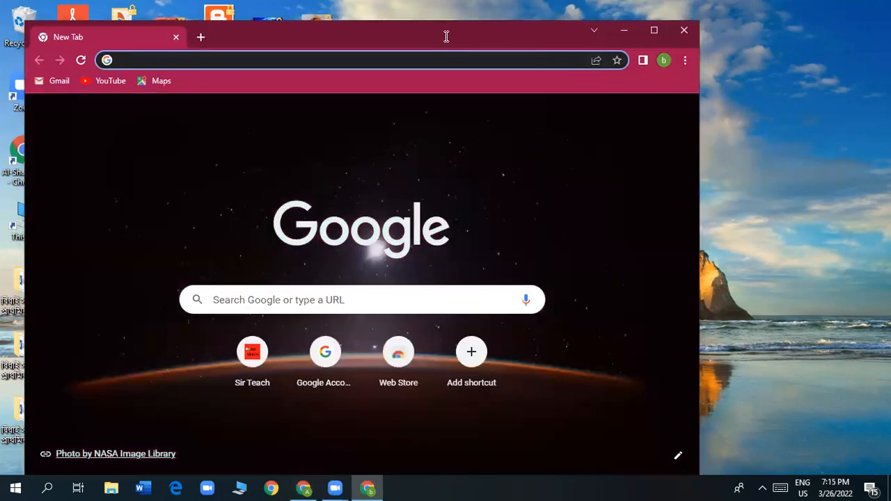
{"action": "double_click", "coordinate": [445, 36]}
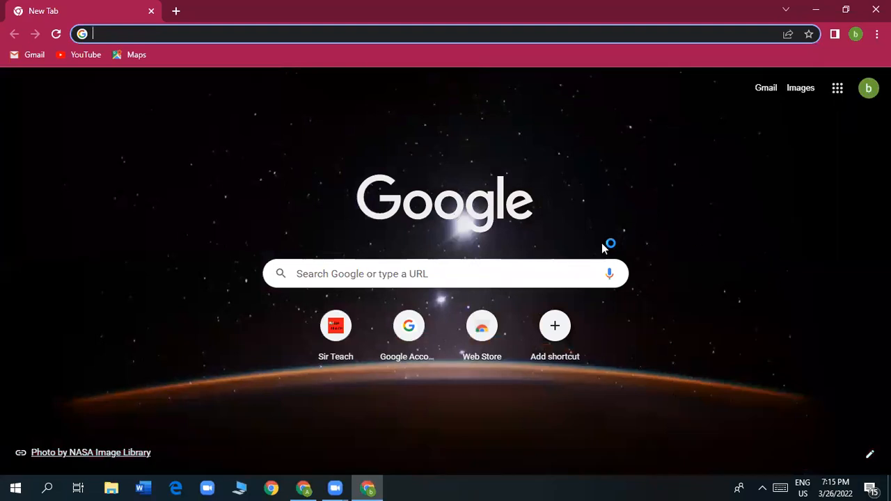
Step: Open Blogger from the Google apps and go to the settings of the Teach Bangla blog
{"action": "left_click", "coordinate": [839, 95]}
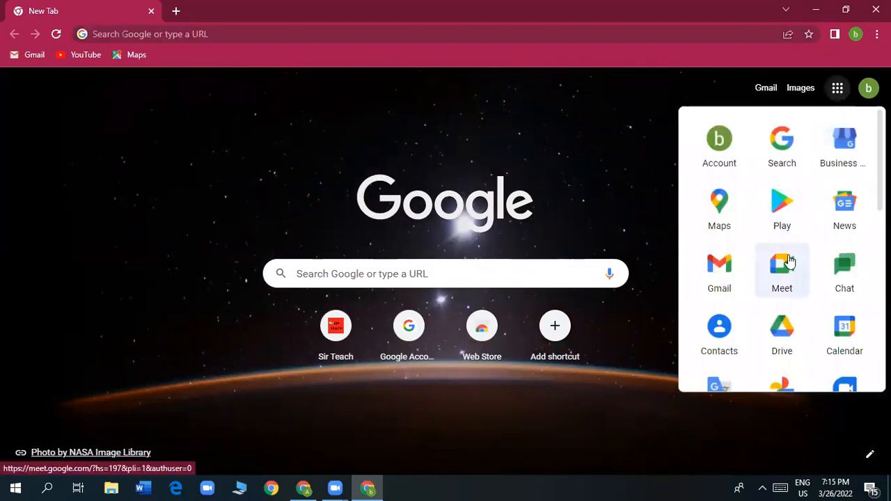
{"action": "scroll", "coordinate": [788, 260], "scroll_direction": "down", "scroll_amount": 2}
{"action": "scroll", "coordinate": [788, 261], "scroll_direction": "down", "scroll_amount": 2}
{"action": "left_click", "coordinate": [833, 271]}
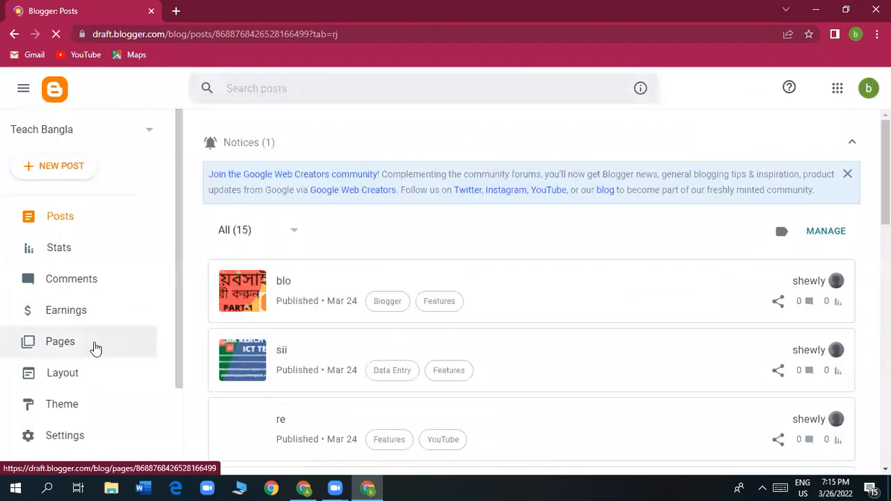
{"action": "scroll", "coordinate": [94, 348], "scroll_direction": "down", "scroll_amount": 1}
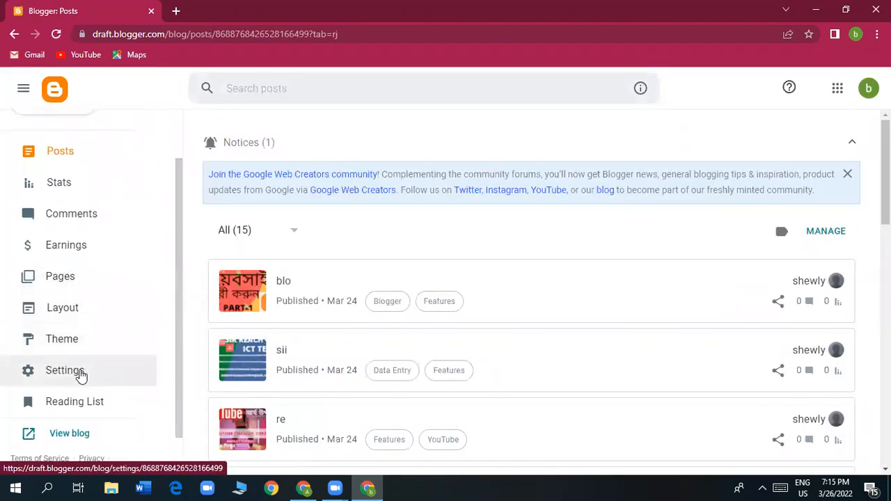
{"action": "left_click", "coordinate": [78, 373]}
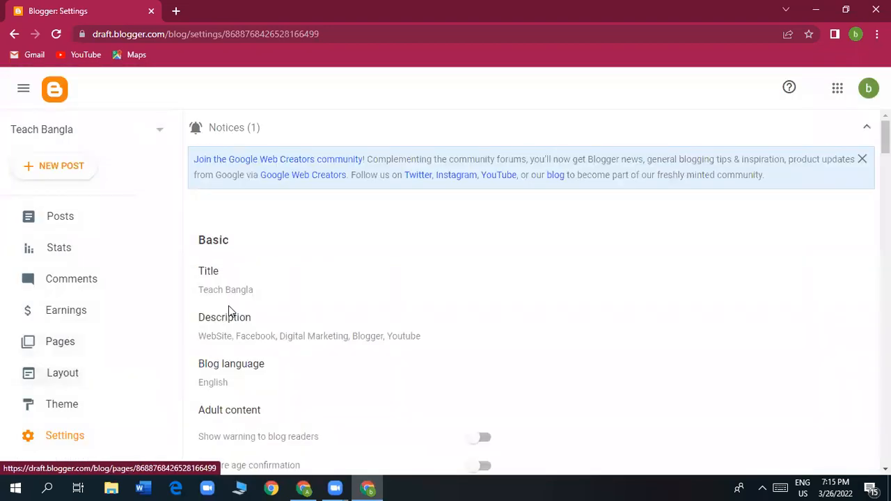
Step: Review the Basic settings and view the blog's description without editing it
{"action": "scroll", "coordinate": [252, 360], "scroll_direction": "down", "scroll_amount": 7}
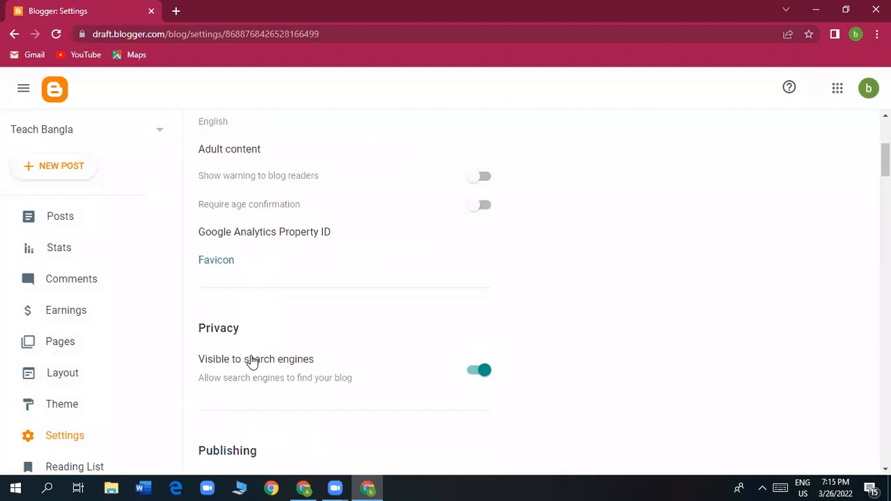
{"action": "scroll", "coordinate": [251, 356], "scroll_direction": "up", "scroll_amount": 6}
{"action": "scroll", "coordinate": [252, 361], "scroll_direction": "up", "scroll_amount": 1}
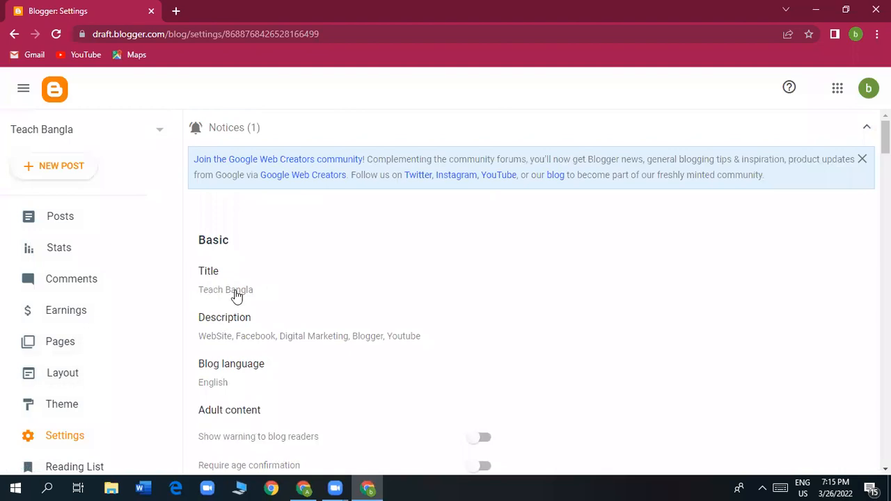
{"action": "scroll", "coordinate": [234, 296], "scroll_direction": "down", "scroll_amount": 1}
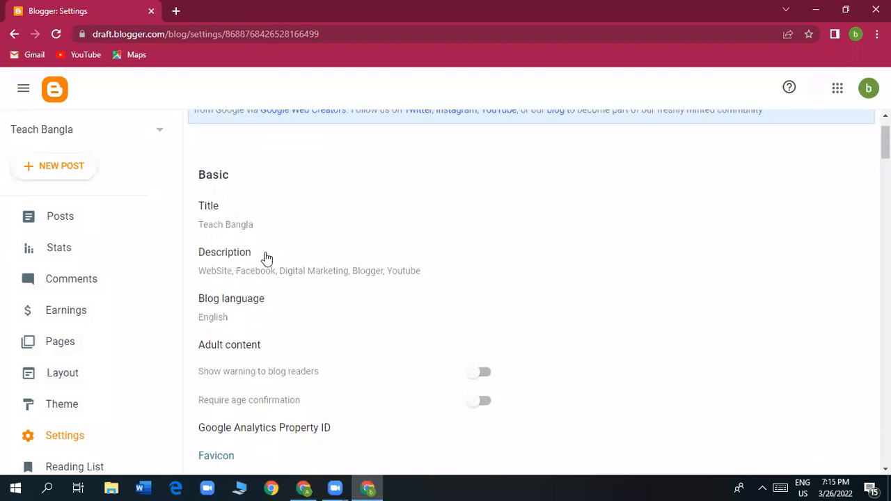
{"action": "left_click", "coordinate": [243, 255]}
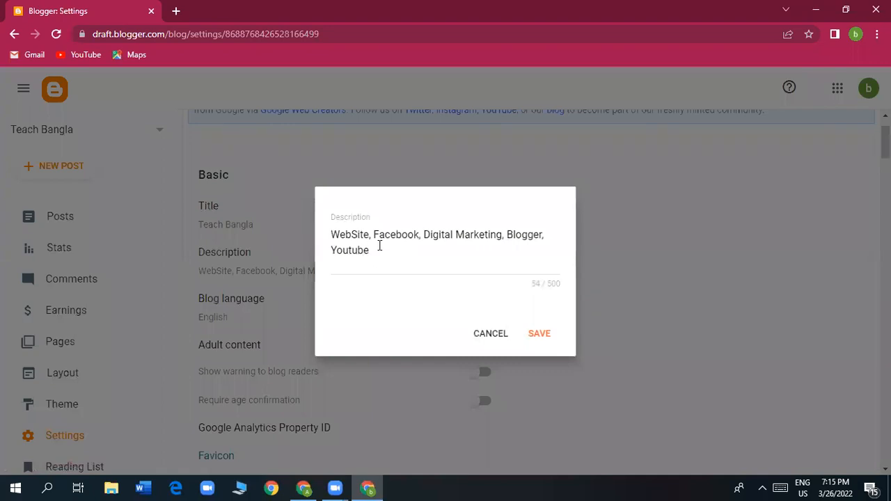
{"action": "left_click", "coordinate": [490, 334]}
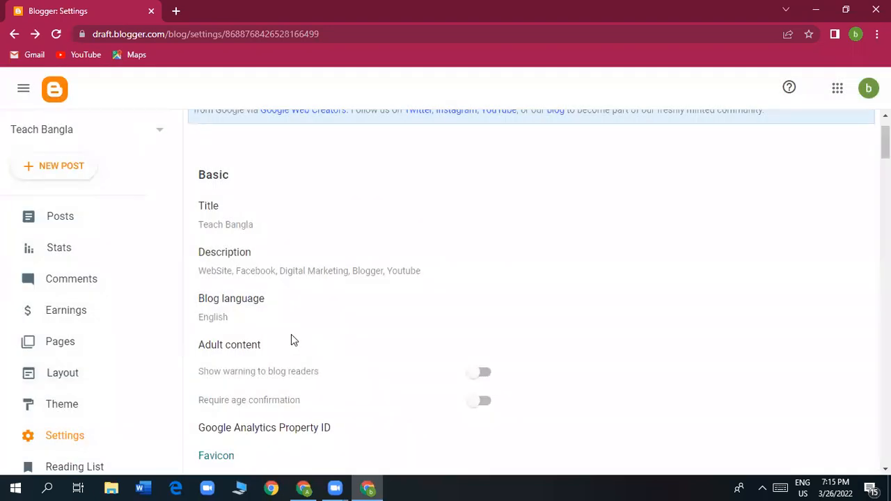
Step: View the blog's favicon configuration page and leave it without uploading a file
{"action": "scroll", "coordinate": [292, 338], "scroll_direction": "down", "scroll_amount": 1}
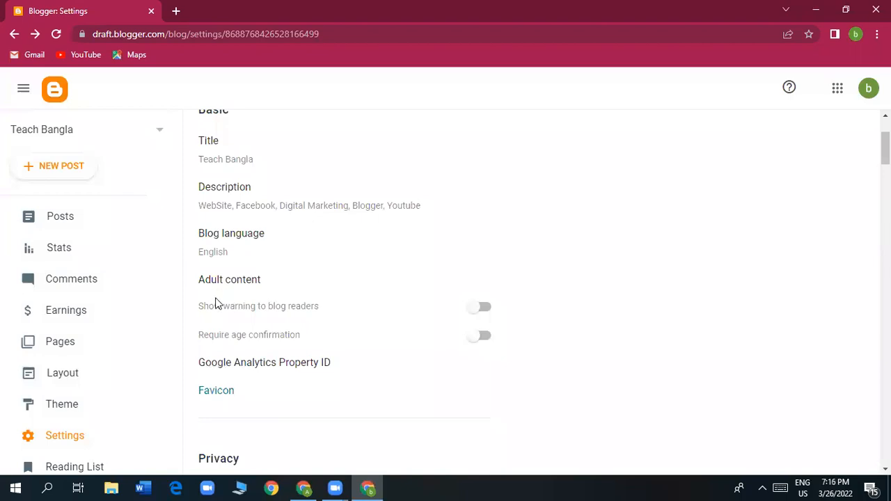
{"action": "scroll", "coordinate": [237, 346], "scroll_direction": "down", "scroll_amount": 2}
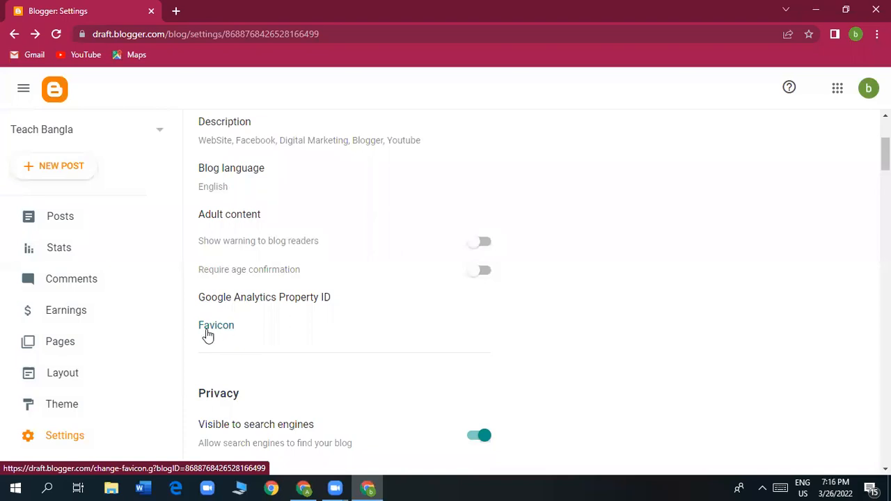
{"action": "left_click", "coordinate": [223, 328]}
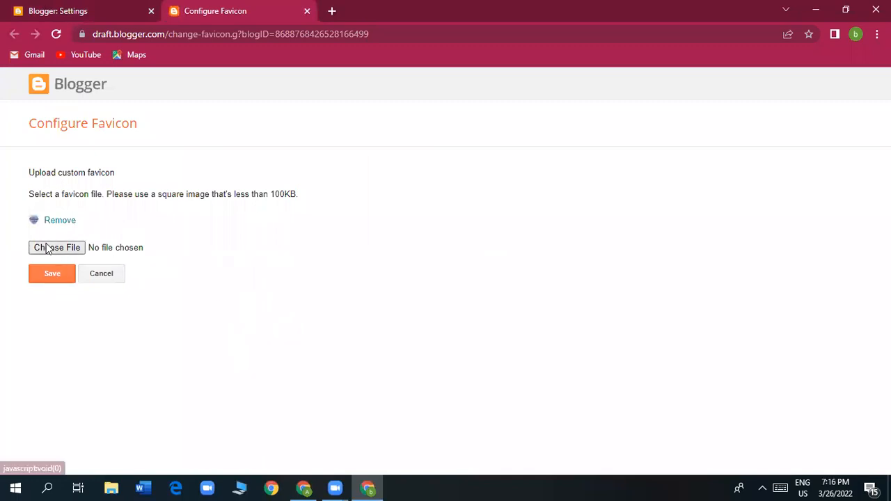
{"action": "left_click", "coordinate": [103, 274]}
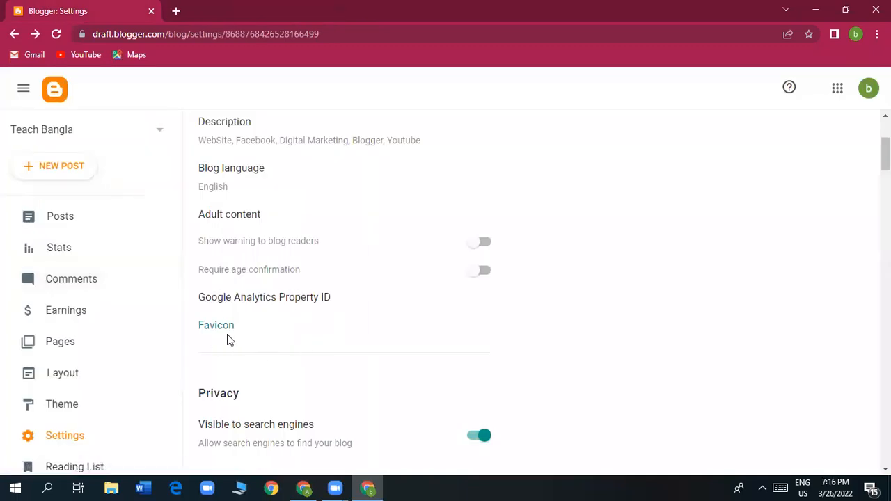
Step: Under Meta tags, switch the search description off and on again, and save its text as "Digital Marketing,Facebook."
{"action": "scroll", "coordinate": [227, 336], "scroll_direction": "down", "scroll_amount": 2}
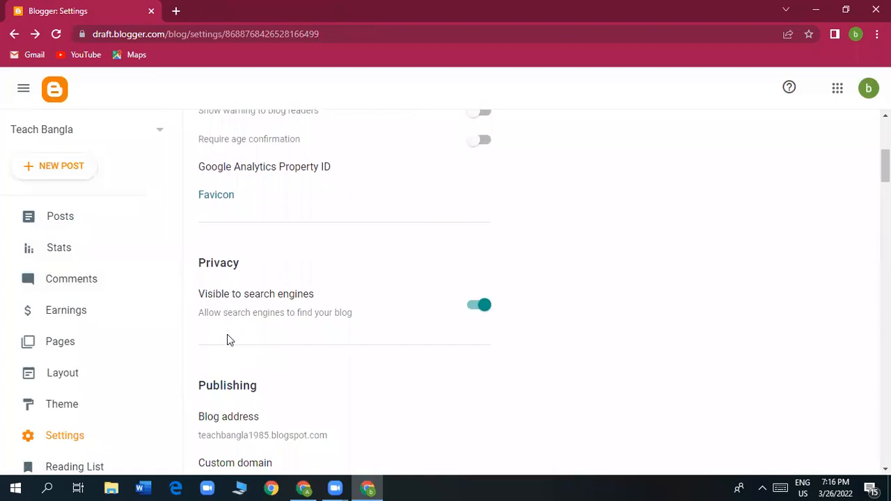
{"action": "scroll", "coordinate": [227, 335], "scroll_direction": "down", "scroll_amount": 5}
{"action": "scroll", "coordinate": [227, 335], "scroll_direction": "down", "scroll_amount": 7}
{"action": "scroll", "coordinate": [228, 340], "scroll_direction": "down", "scroll_amount": 4}
{"action": "scroll", "coordinate": [227, 336], "scroll_direction": "down", "scroll_amount": 9}
{"action": "scroll", "coordinate": [227, 339], "scroll_direction": "down", "scroll_amount": 7}
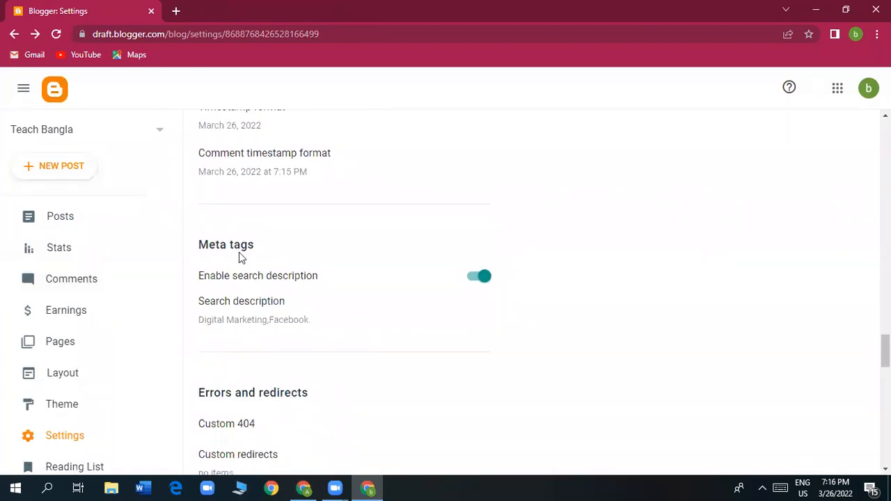
{"action": "left_click", "coordinate": [471, 279]}
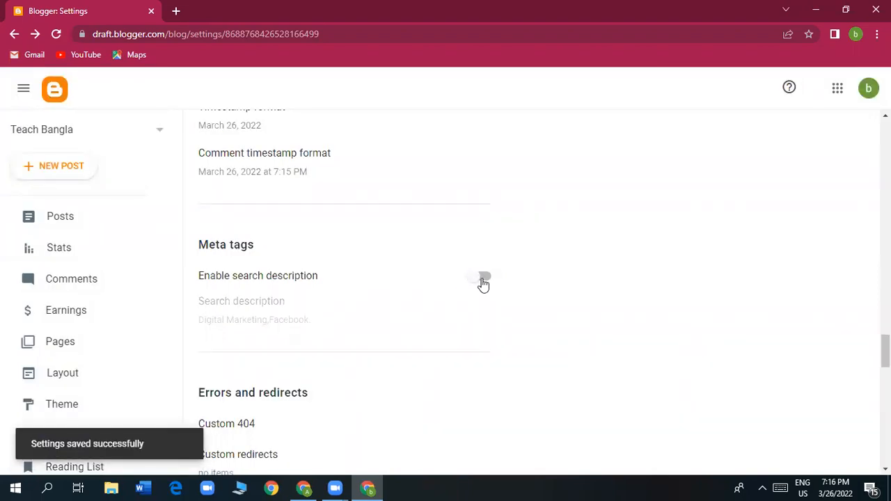
{"action": "left_click", "coordinate": [483, 279]}
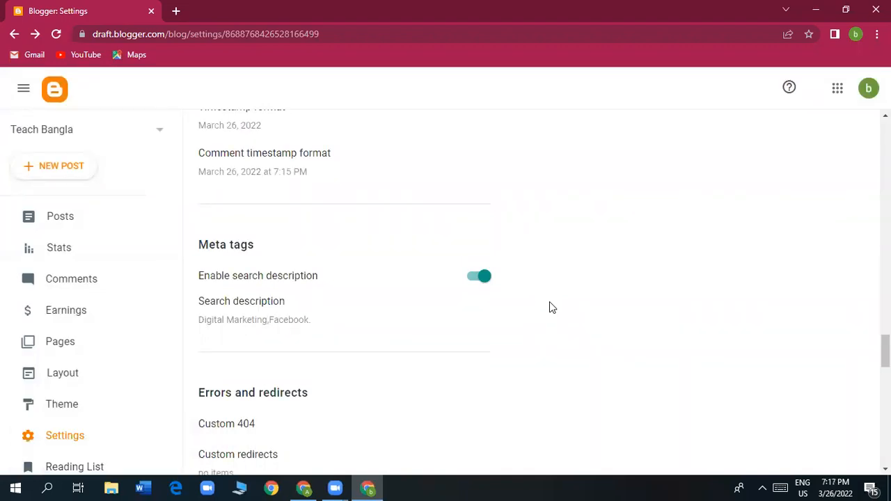
{"action": "left_click", "coordinate": [255, 306]}
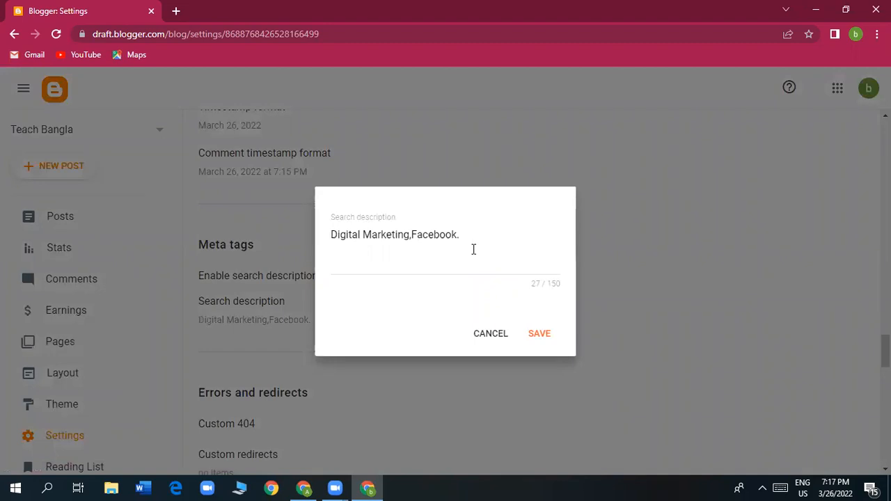
{"action": "left_click", "coordinate": [548, 335]}
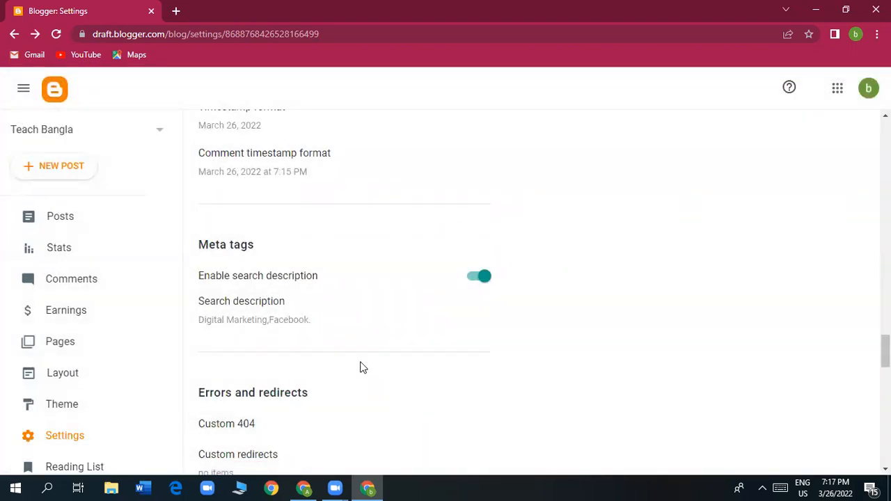
Step: Under Crawlers and indexing, switch custom robots.txt and custom robots header tags off and back on
{"action": "scroll", "coordinate": [335, 366], "scroll_direction": "down", "scroll_amount": 4}
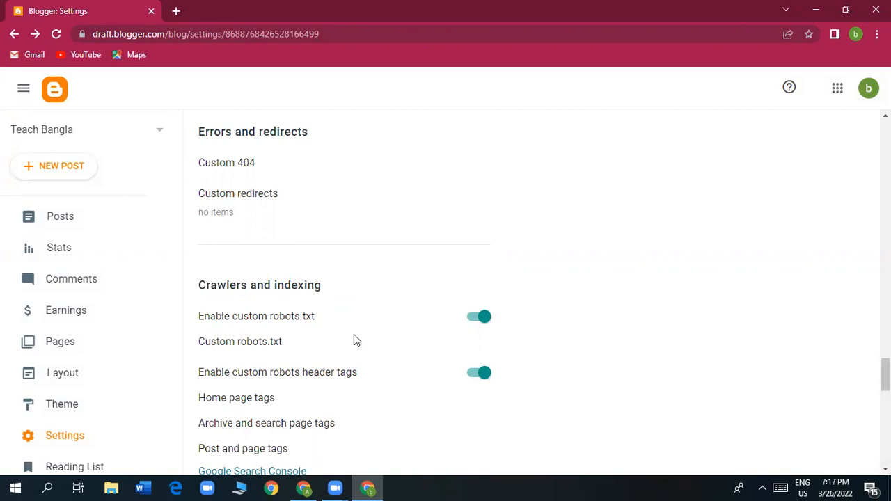
{"action": "scroll", "coordinate": [306, 351], "scroll_direction": "down", "scroll_amount": 1}
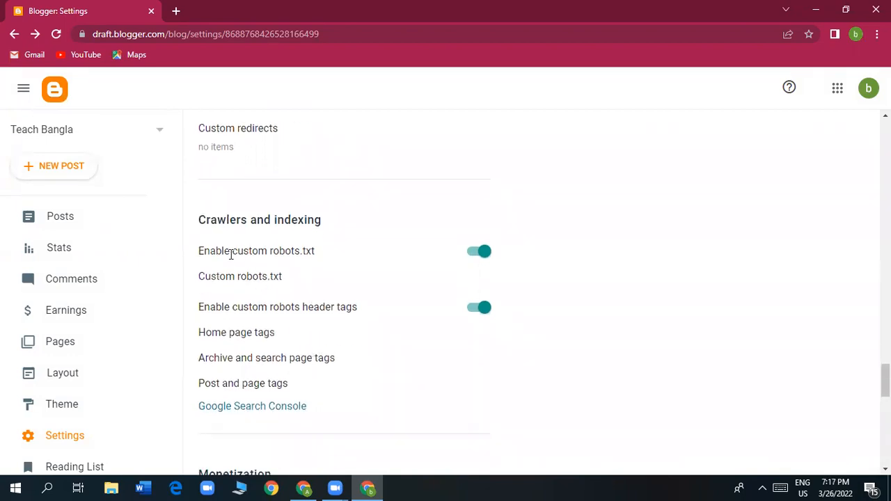
{"action": "left_click", "coordinate": [470, 252]}
{"action": "left_click", "coordinate": [473, 309]}
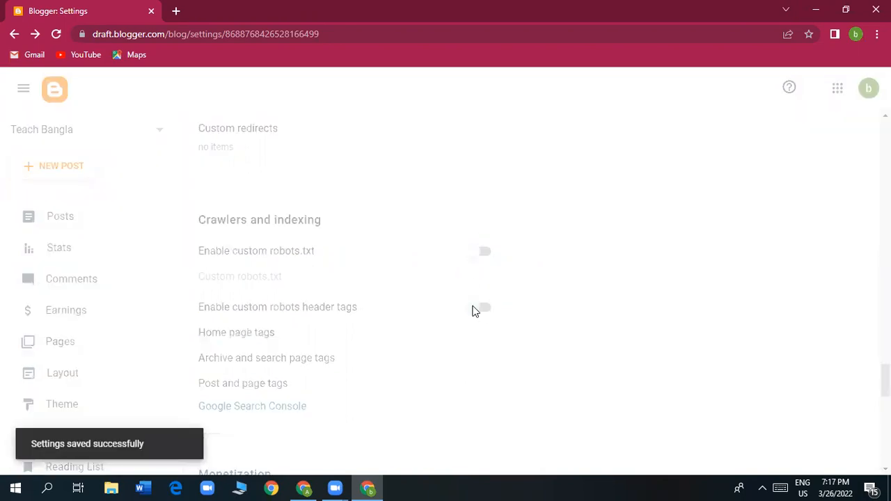
{"action": "left_click", "coordinate": [485, 259]}
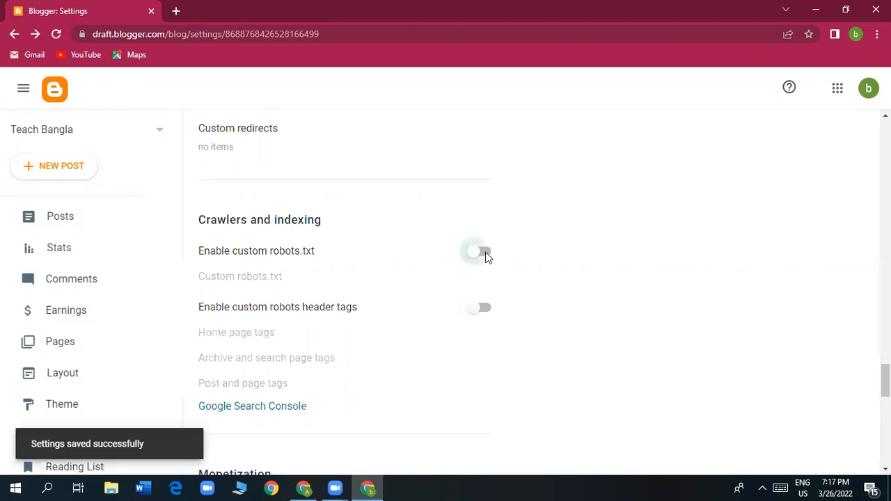
{"action": "left_click", "coordinate": [487, 310]}
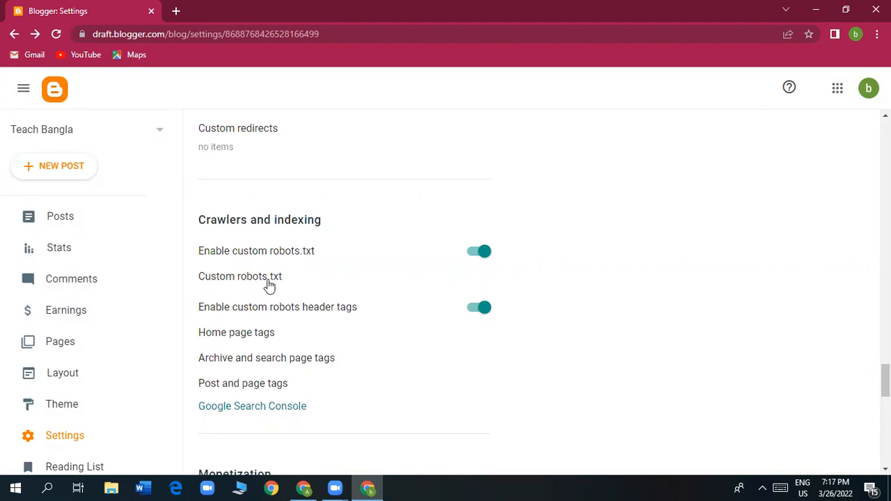
Step: Save the custom robot tags for the home page with all and noodp enabled
{"action": "scroll", "coordinate": [270, 318], "scroll_direction": "down", "scroll_amount": 1}
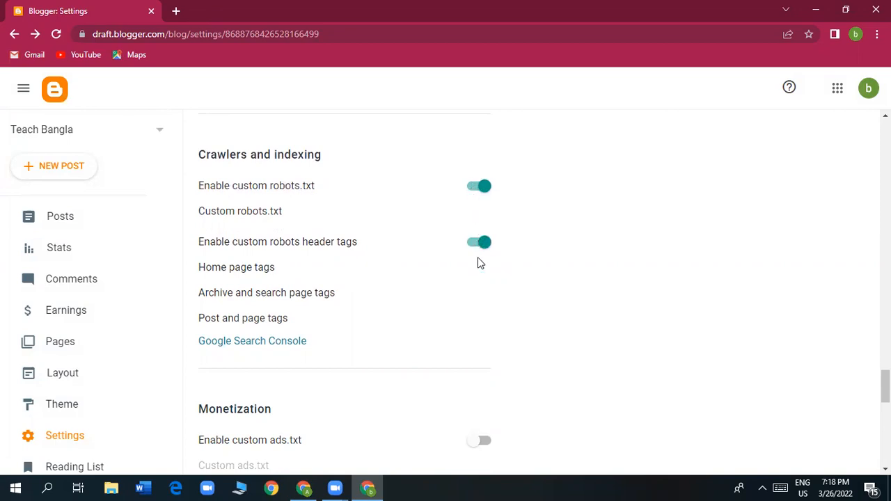
{"action": "left_click", "coordinate": [256, 271]}
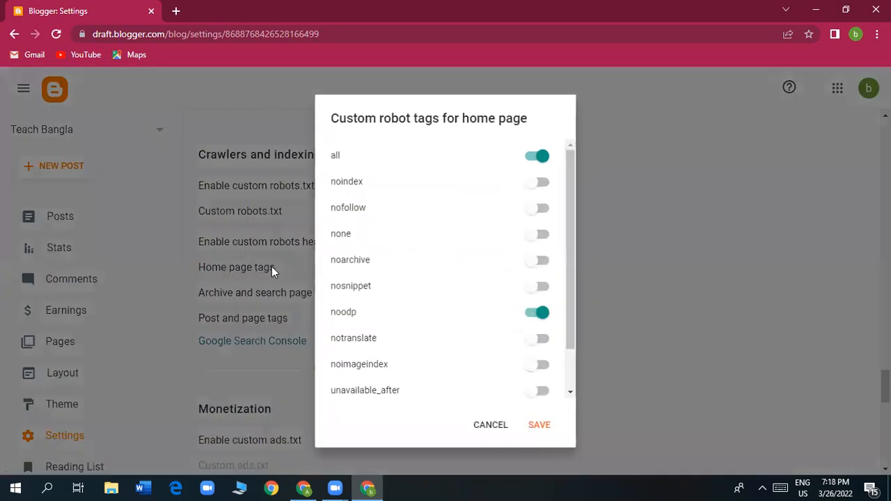
{"action": "left_click", "coordinate": [527, 158]}
{"action": "left_click", "coordinate": [544, 160]}
{"action": "left_click", "coordinate": [535, 316]}
{"action": "left_click", "coordinate": [537, 315]}
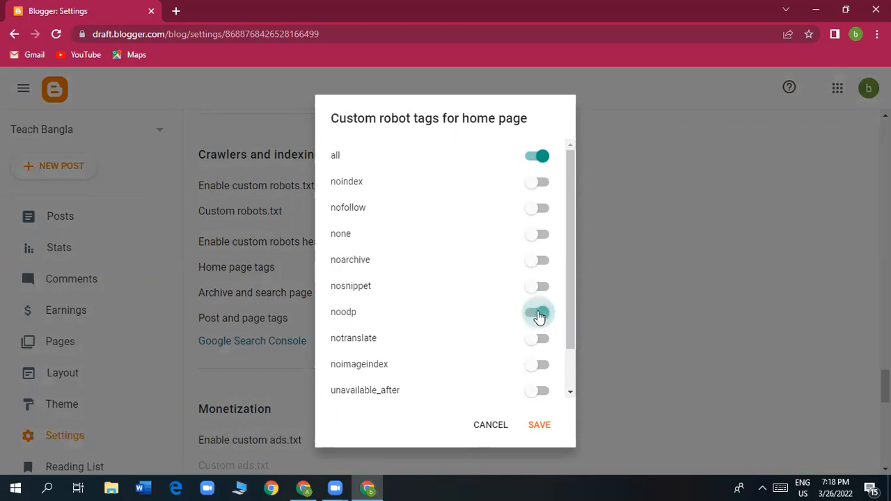
{"action": "left_click", "coordinate": [540, 424]}
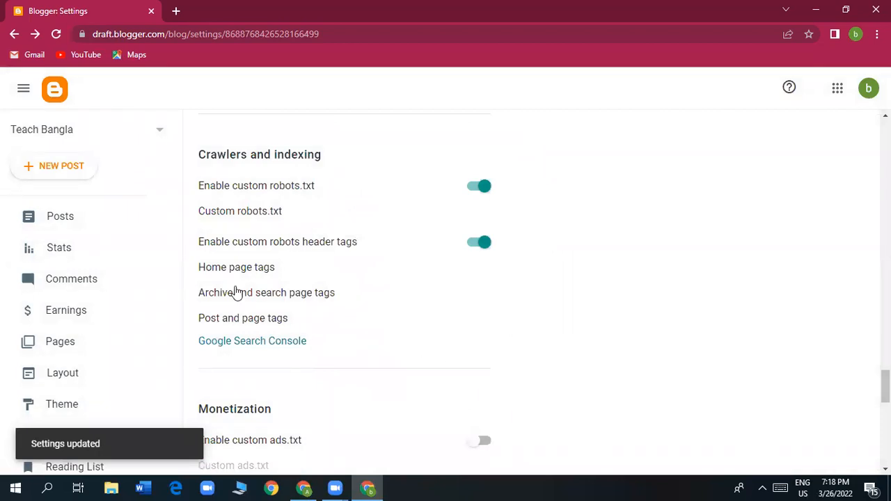
Step: Save the custom robot tags for archive and search pages with noindex and noodp enabled
{"action": "left_click", "coordinate": [306, 298]}
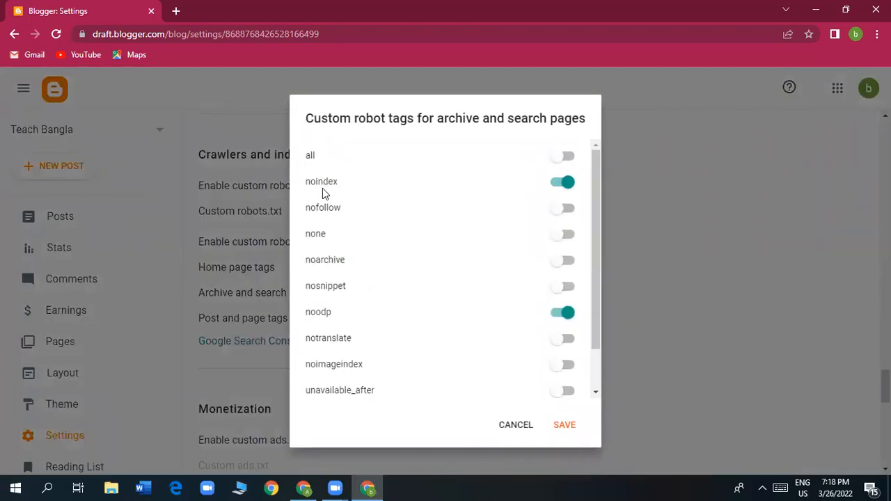
{"action": "left_click", "coordinate": [567, 184]}
{"action": "left_click", "coordinate": [565, 182]}
{"action": "left_click", "coordinate": [556, 318]}
{"action": "left_click", "coordinate": [572, 317]}
{"action": "left_click", "coordinate": [565, 425]}
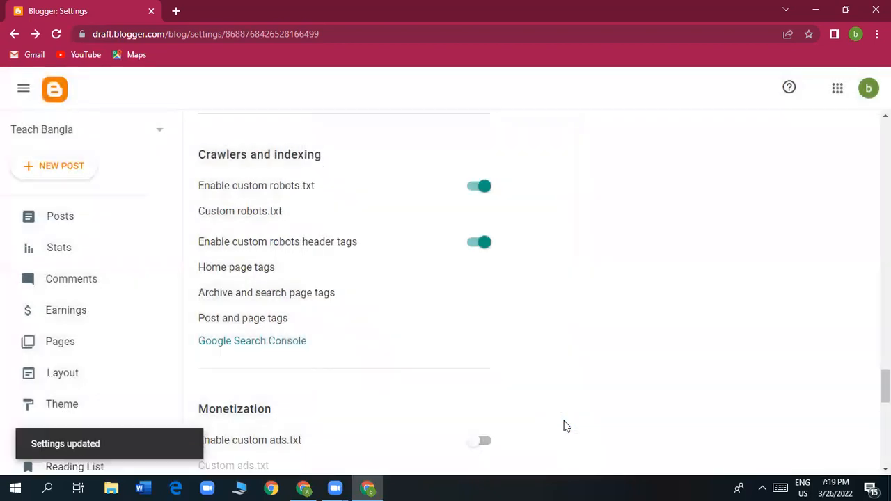
Step: Save the custom robot tags for posts and pages with all and noodp enabled
{"action": "left_click", "coordinate": [260, 320]}
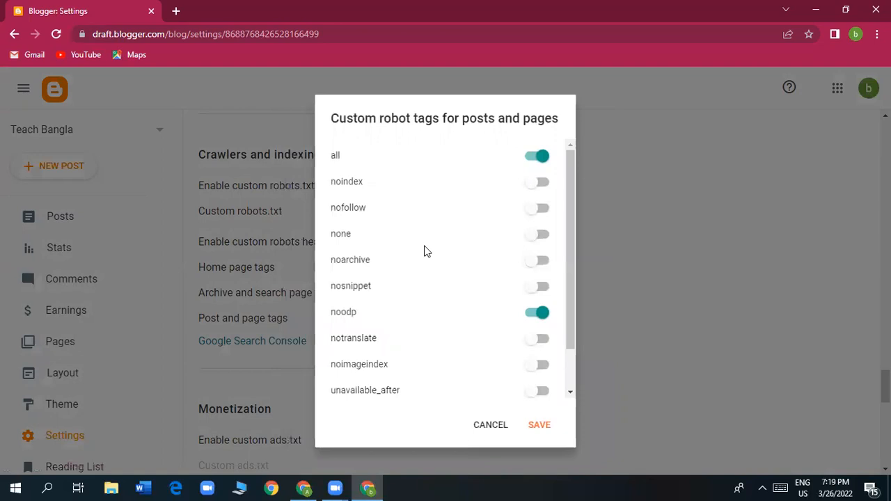
{"action": "left_click", "coordinate": [542, 160]}
{"action": "left_click", "coordinate": [542, 160]}
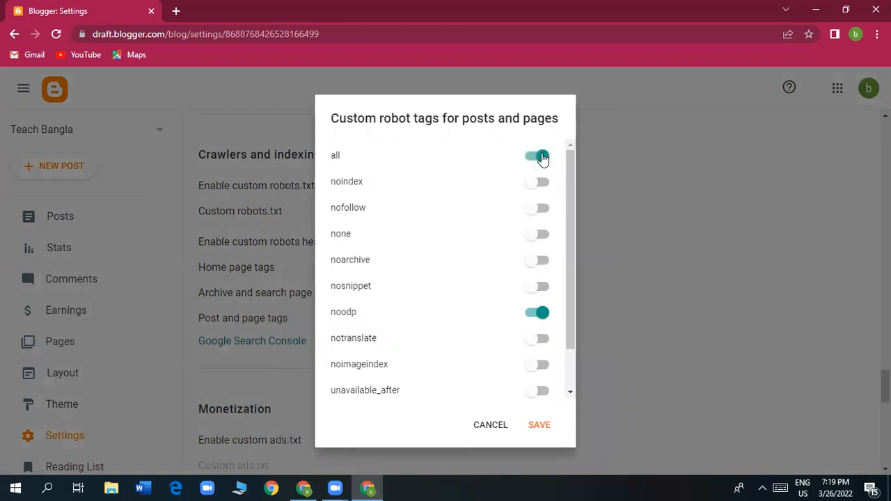
{"action": "left_click", "coordinate": [534, 317]}
{"action": "left_click", "coordinate": [541, 314]}
{"action": "left_click", "coordinate": [537, 426]}
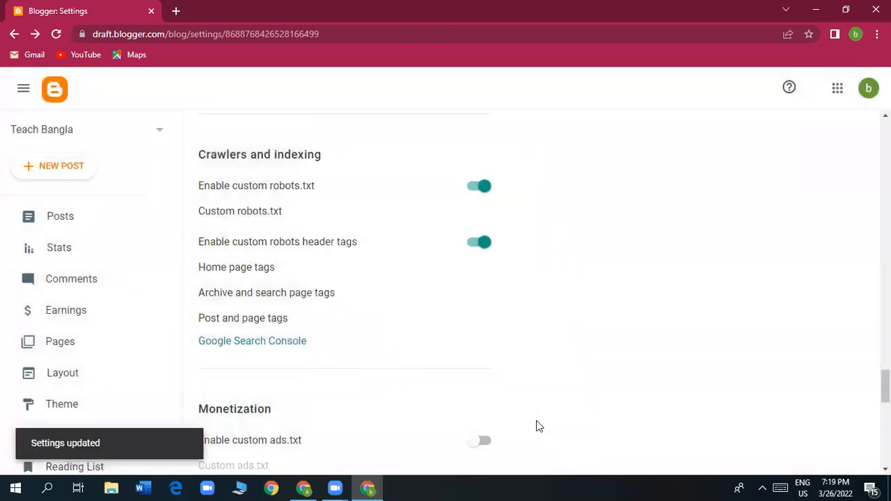
Step: Look through the other blog settings, including site feed, general, comments and permissions, and return to the Crawlers and indexing section
{"action": "scroll", "coordinate": [393, 355], "scroll_direction": "down", "scroll_amount": 8}
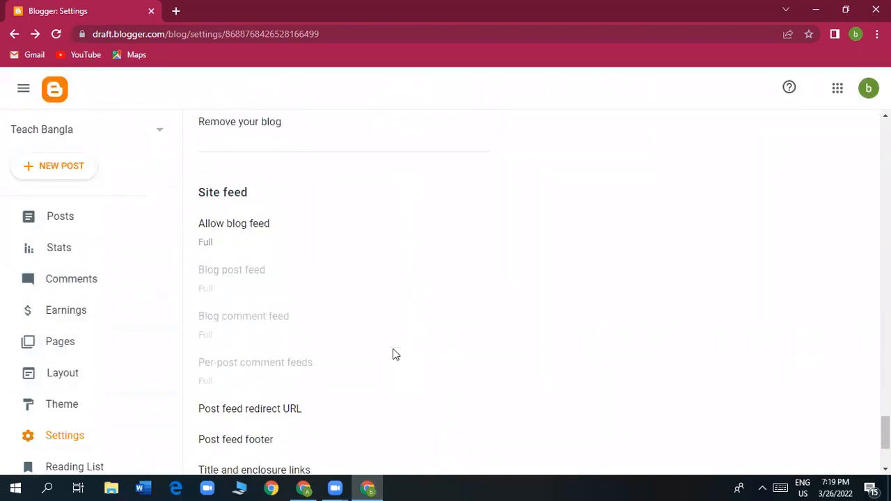
{"action": "scroll", "coordinate": [392, 355], "scroll_direction": "down", "scroll_amount": 3}
{"action": "scroll", "coordinate": [392, 355], "scroll_direction": "up", "scroll_amount": 15}
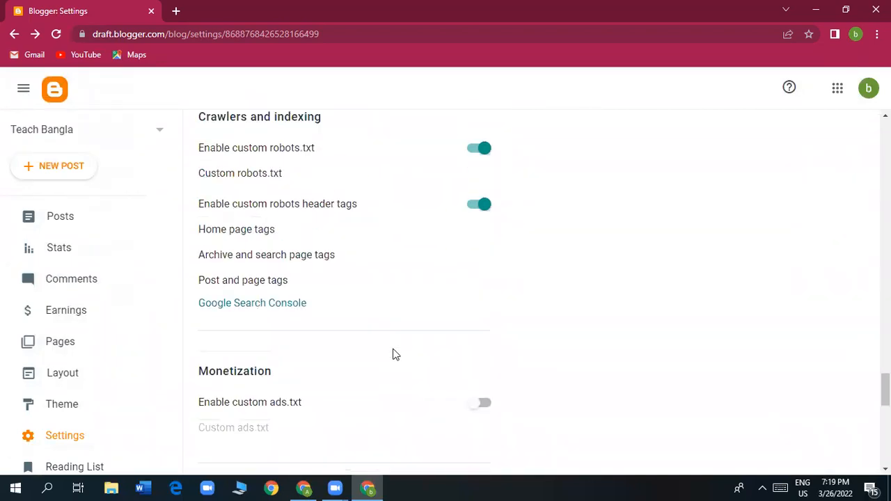
{"action": "scroll", "coordinate": [393, 355], "scroll_direction": "up", "scroll_amount": 15}
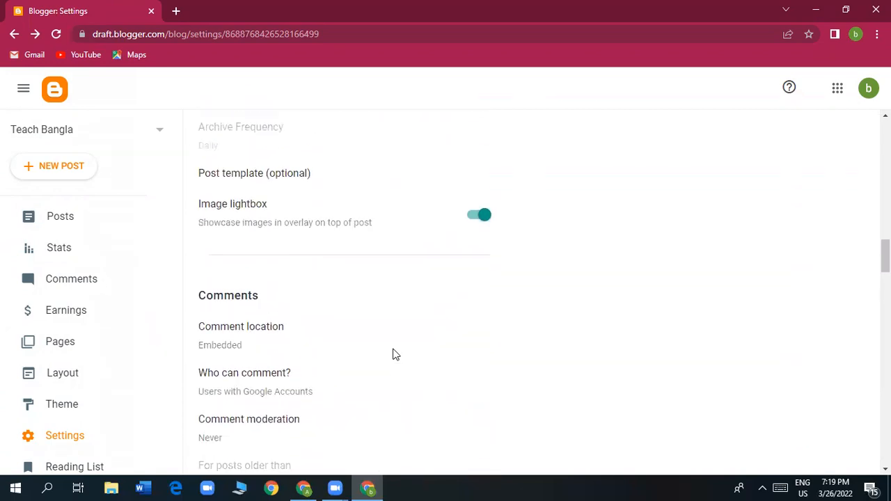
{"action": "scroll", "coordinate": [320, 343], "scroll_direction": "down", "scroll_amount": 15}
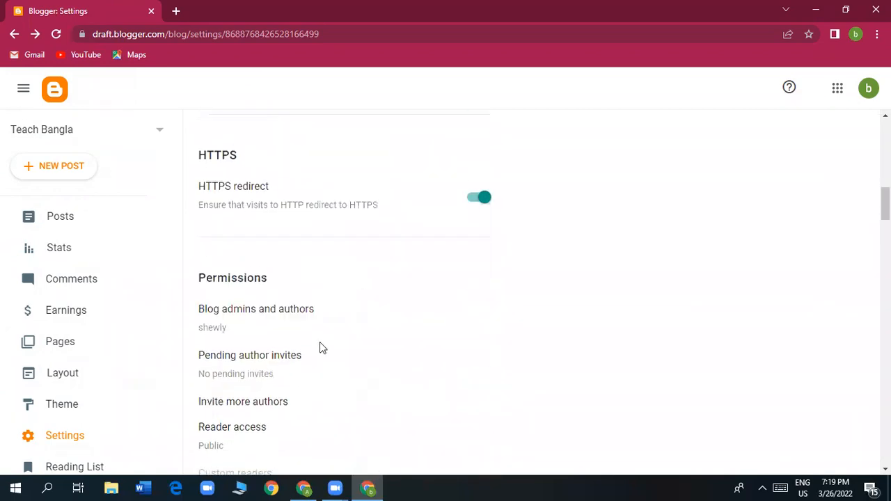
{"action": "scroll", "coordinate": [320, 348], "scroll_direction": "down", "scroll_amount": 15}
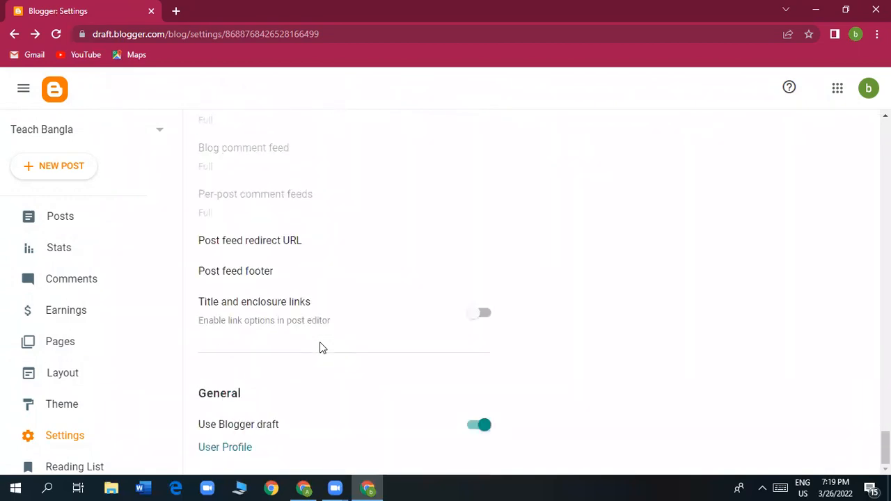
{"action": "scroll", "coordinate": [319, 342], "scroll_direction": "up", "scroll_amount": 5}
{"action": "scroll", "coordinate": [320, 346], "scroll_direction": "up", "scroll_amount": 4}
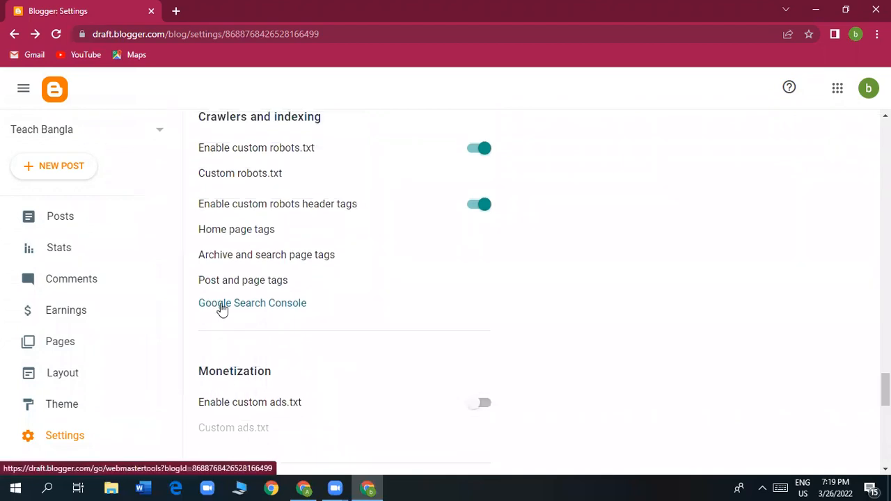
{"action": "scroll", "coordinate": [334, 324], "scroll_direction": "up", "scroll_amount": 2}
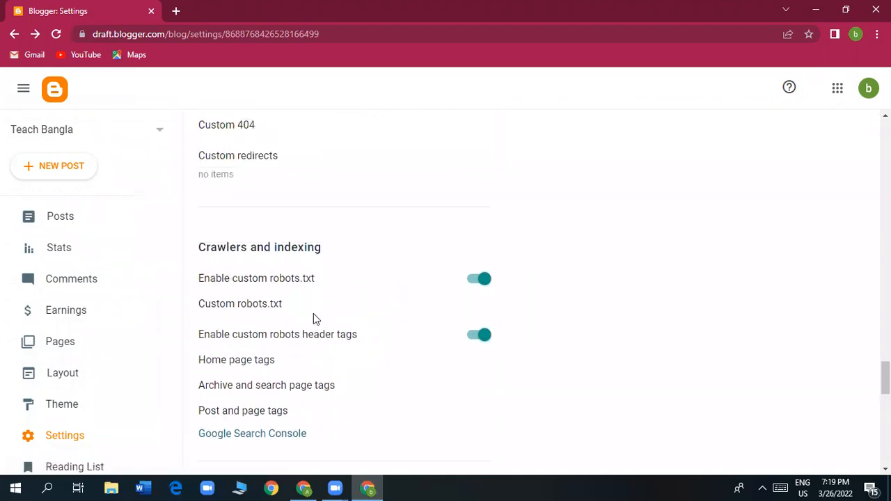
{"action": "scroll", "coordinate": [314, 318], "scroll_direction": "down", "scroll_amount": 1}
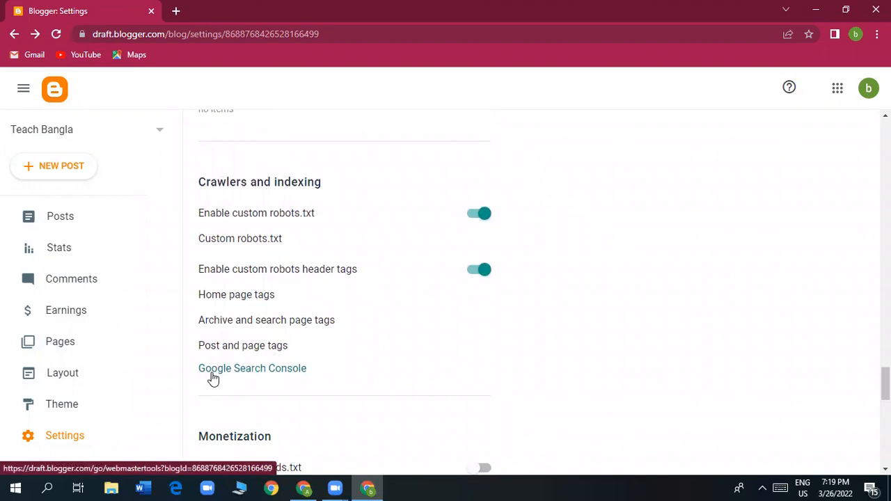
Step: Open Google Search Console from the Crawlers and indexing settings, and return to the Blogger settings after viewing its property-type page
{"action": "left_click", "coordinate": [278, 372]}
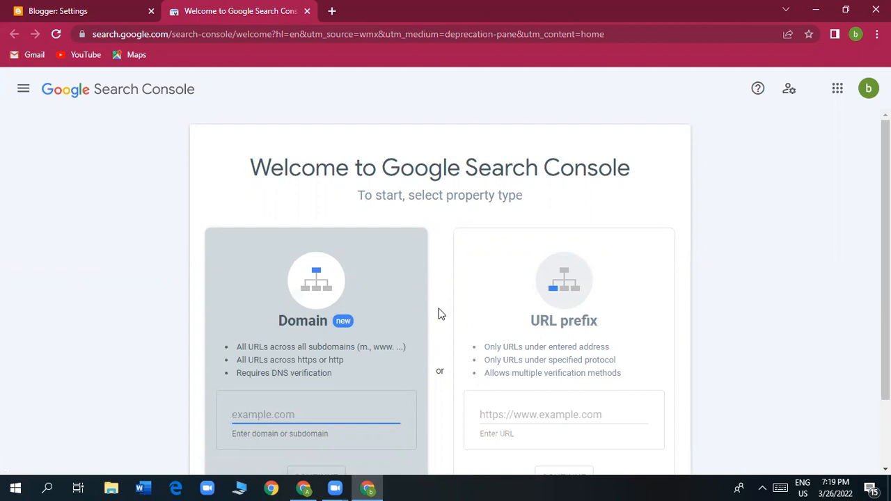
{"action": "scroll", "coordinate": [435, 332], "scroll_direction": "down", "scroll_amount": 2}
{"action": "scroll", "coordinate": [435, 332], "scroll_direction": "up", "scroll_amount": 2}
{"action": "left_click", "coordinate": [81, 11]}
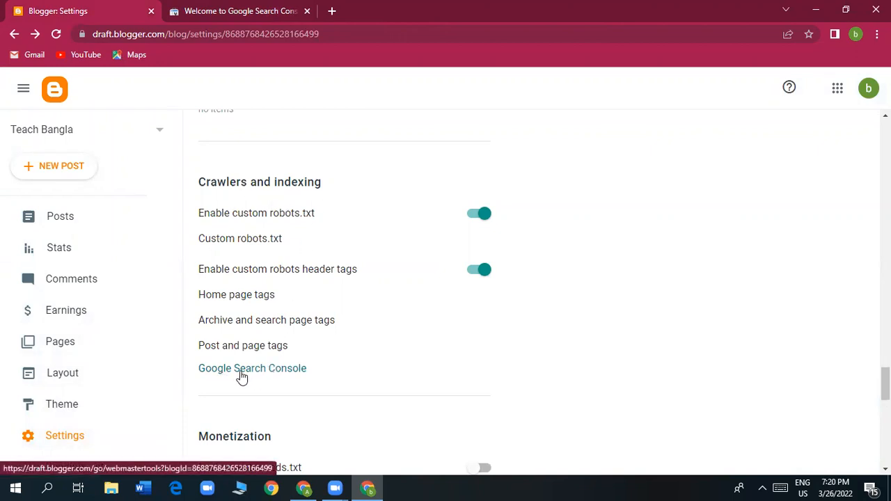
Step: Search Google for "google search console" in a new browser tab
{"action": "left_click", "coordinate": [332, 12]}
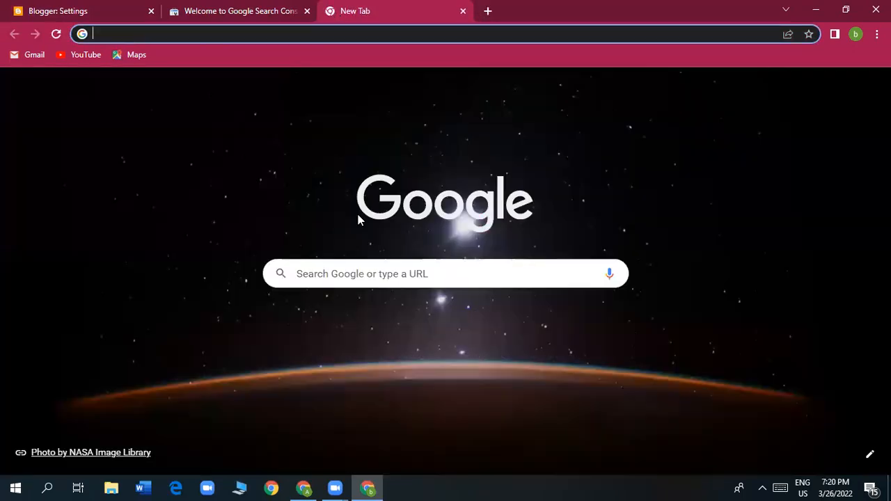
{"action": "left_click", "coordinate": [348, 281]}
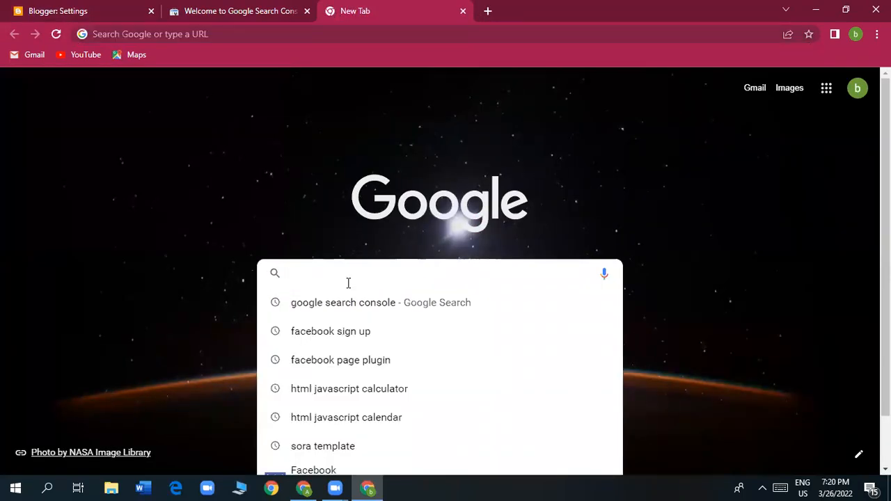
{"action": "type", "text": "gog"}
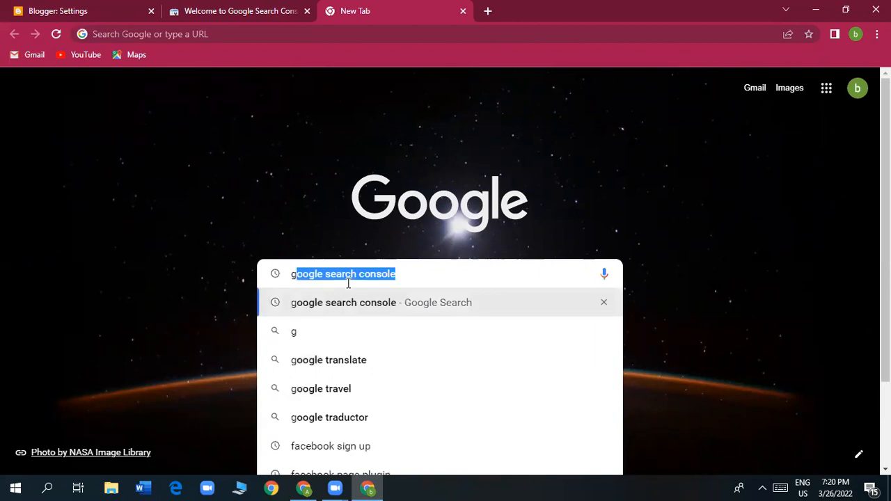
{"action": "type", "text": "g"}
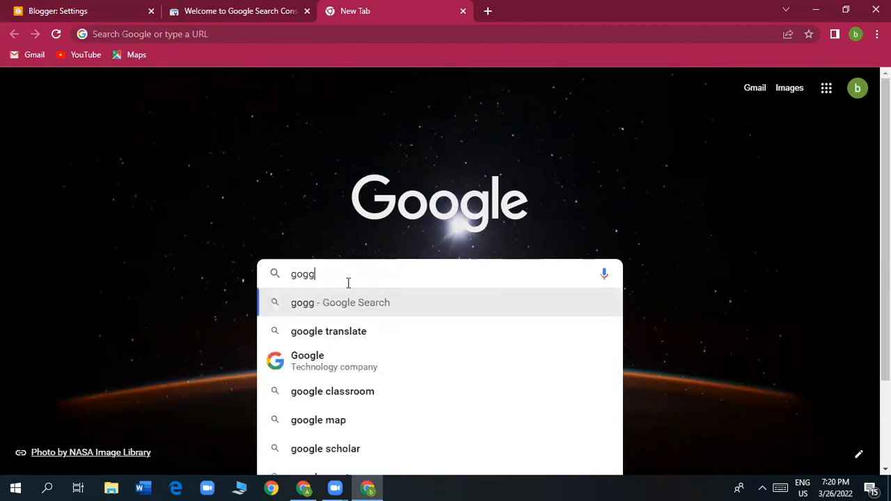
{"action": "key", "text": "BackSpace"}
{"action": "key", "text": "BackSpace"}
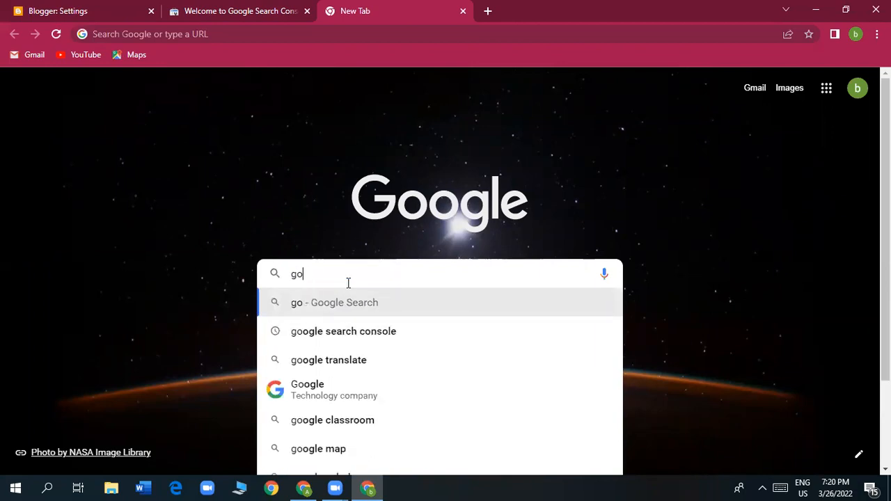
{"action": "type", "text": "ggel "}
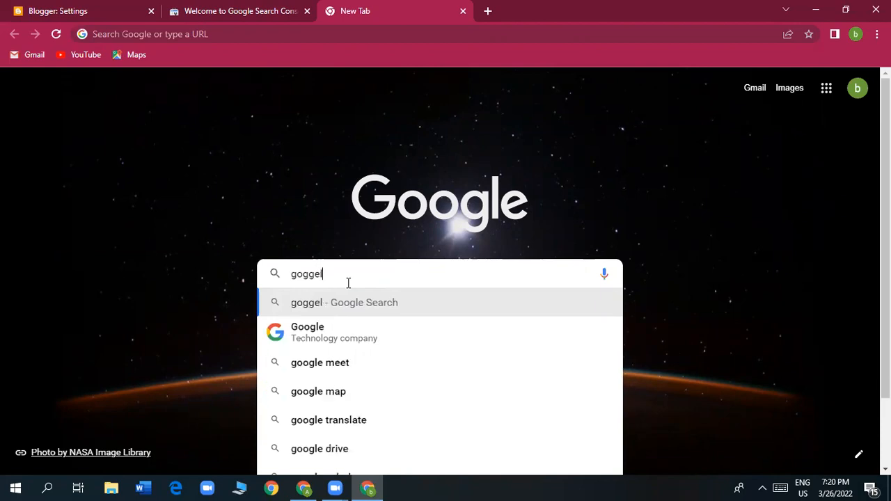
{"action": "type", "text": "s"}
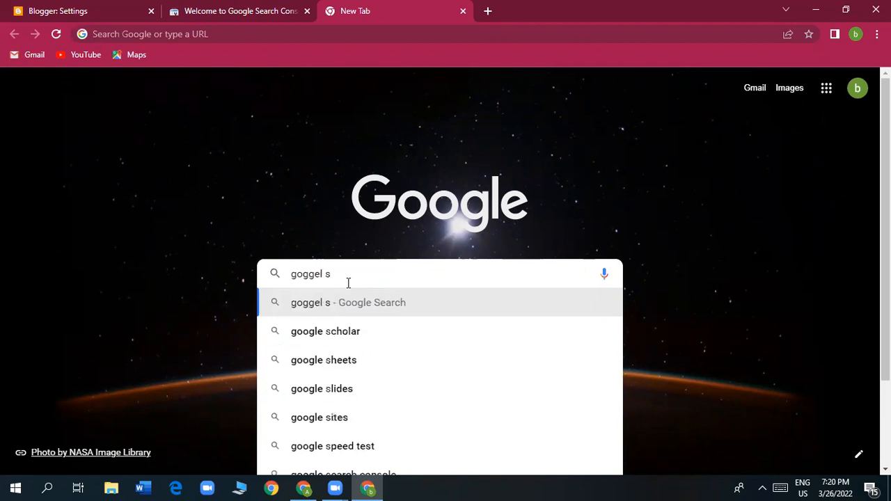
{"action": "type", "text": "ea"}
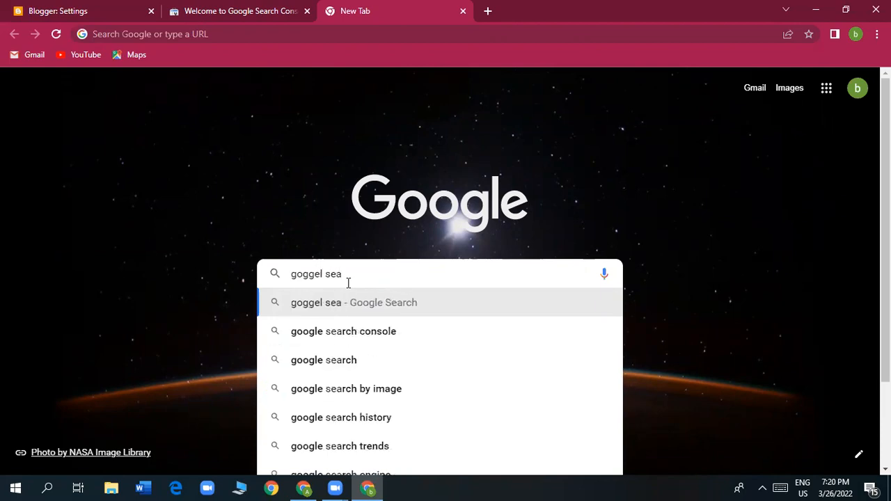
{"action": "type", "text": "rch"}
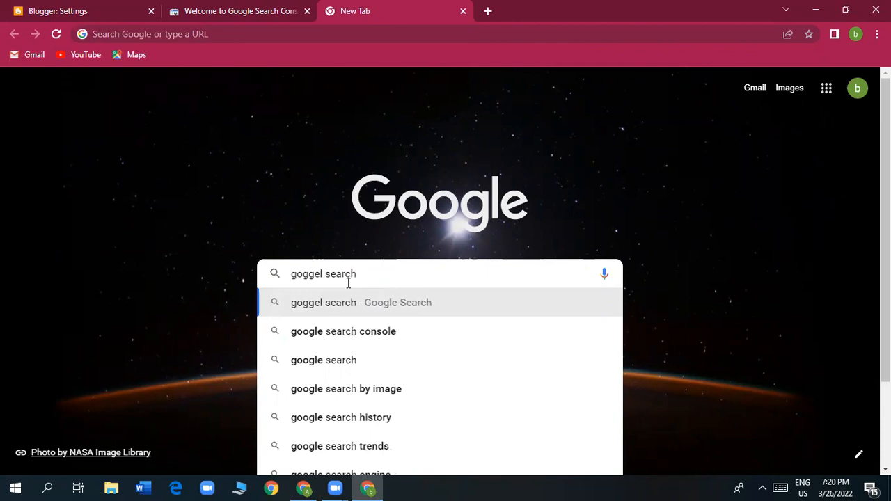
{"action": "left_click", "coordinate": [349, 333]}
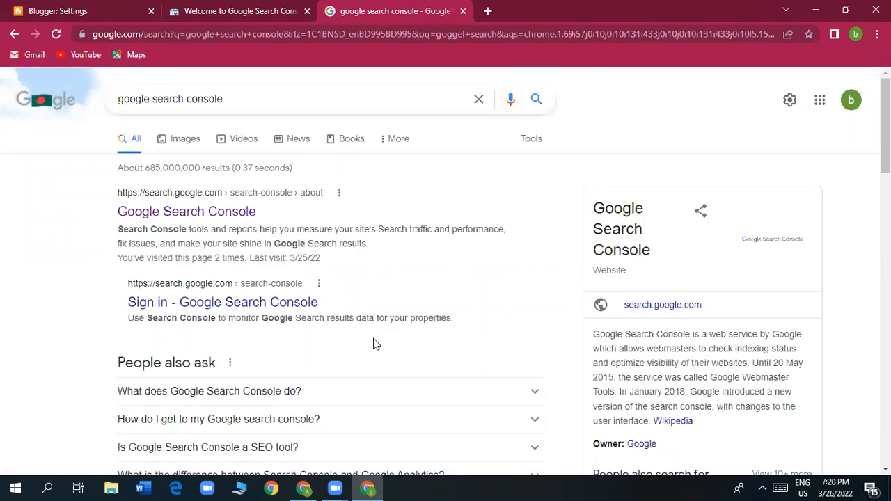
Step: Open the Google Search Console search result and start the service to reach its property-type page
{"action": "scroll", "coordinate": [376, 344], "scroll_direction": "down", "scroll_amount": 3}
{"action": "scroll", "coordinate": [376, 344], "scroll_direction": "up", "scroll_amount": 3}
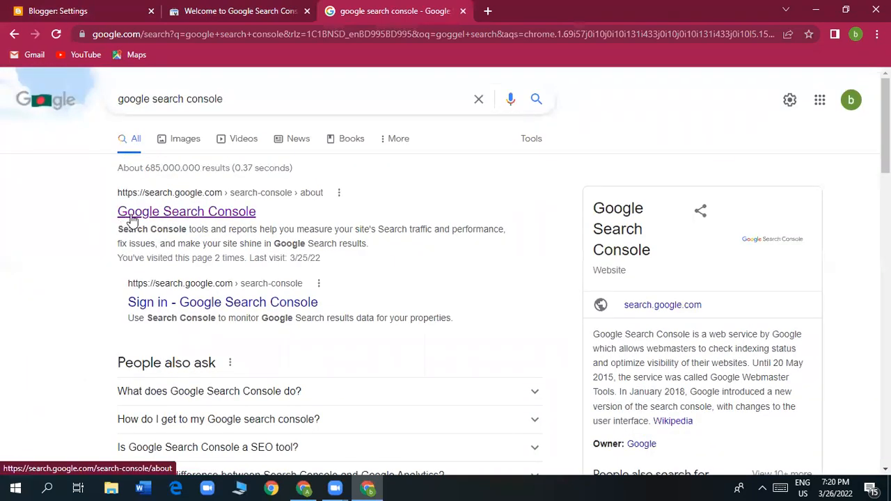
{"action": "left_click", "coordinate": [217, 212]}
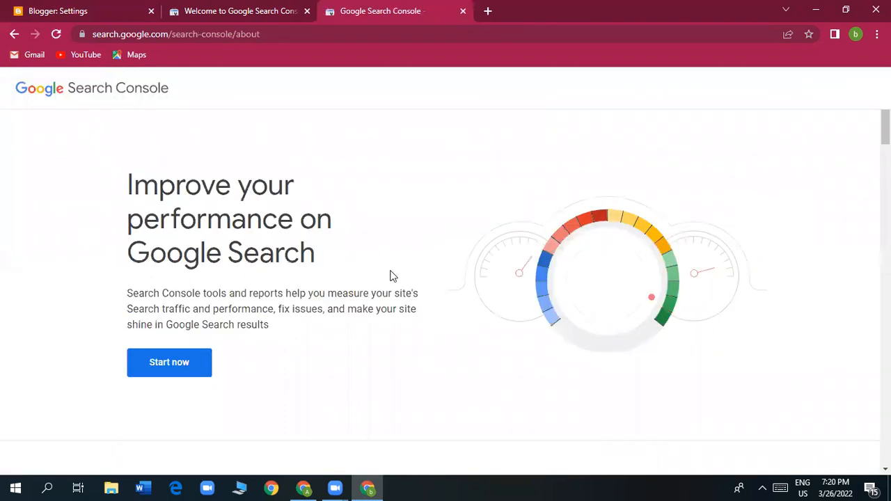
{"action": "left_click", "coordinate": [196, 366]}
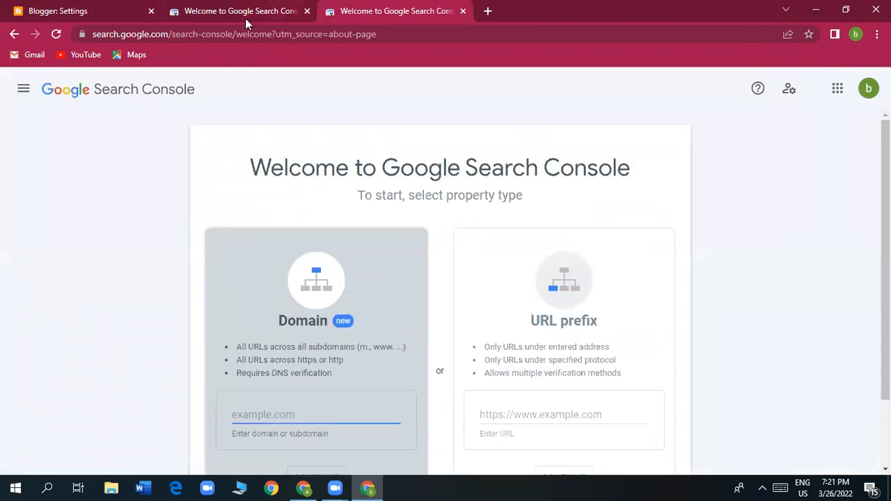
Step: Compare the two Search Console welcome pages and close the duplicate opened through Google search
{"action": "left_click", "coordinate": [237, 11]}
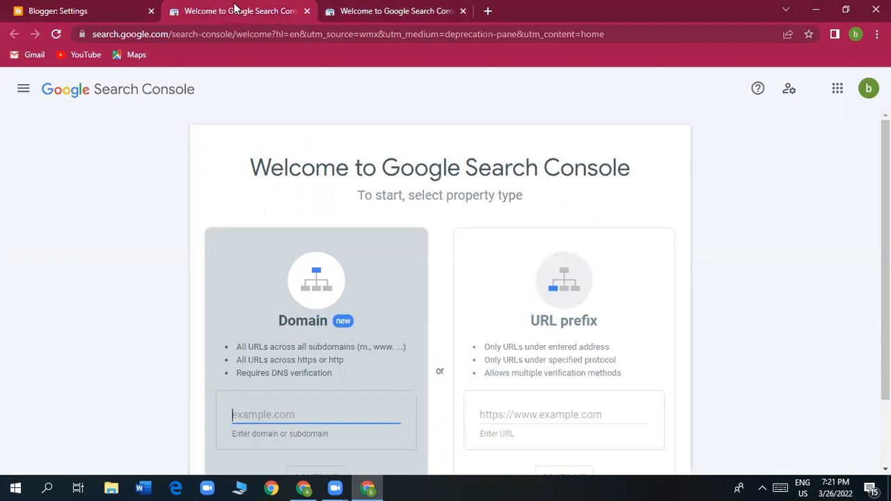
{"action": "left_click", "coordinate": [55, 15]}
{"action": "left_click", "coordinate": [360, 14]}
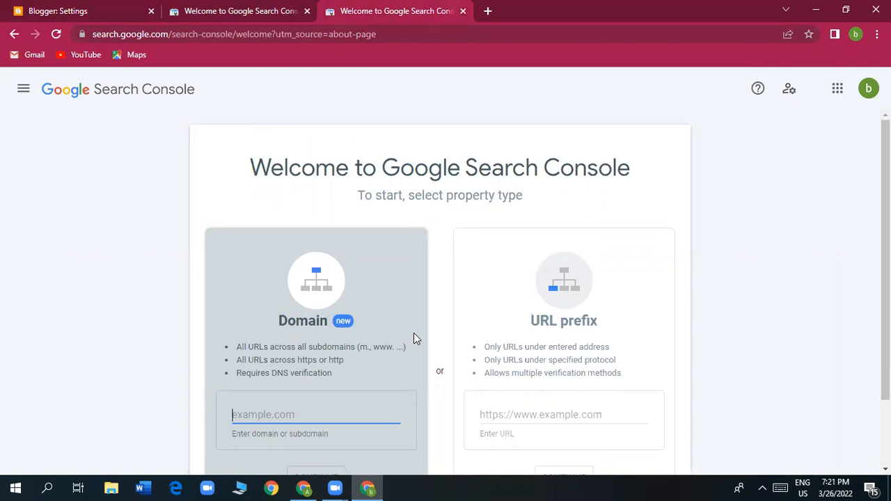
{"action": "scroll", "coordinate": [409, 341], "scroll_direction": "down", "scroll_amount": 1}
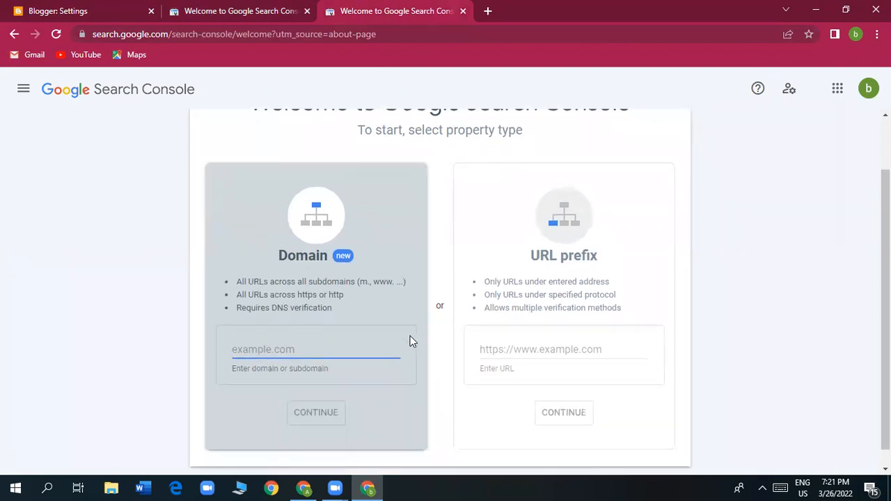
{"action": "scroll", "coordinate": [410, 341], "scroll_direction": "up", "scroll_amount": 1}
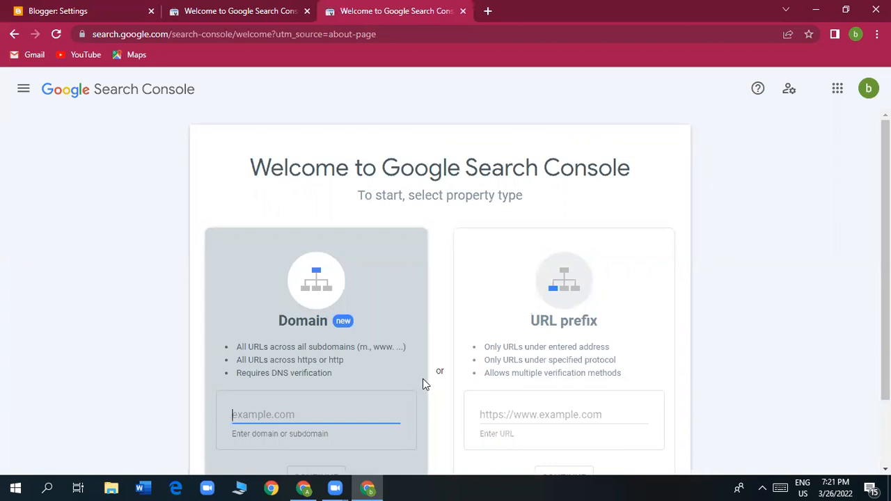
{"action": "left_click", "coordinate": [229, 11]}
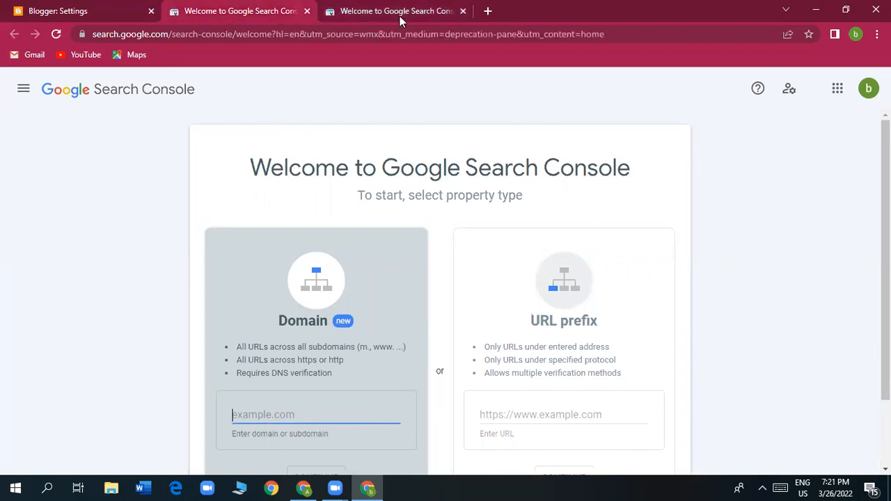
{"action": "left_click", "coordinate": [463, 11]}
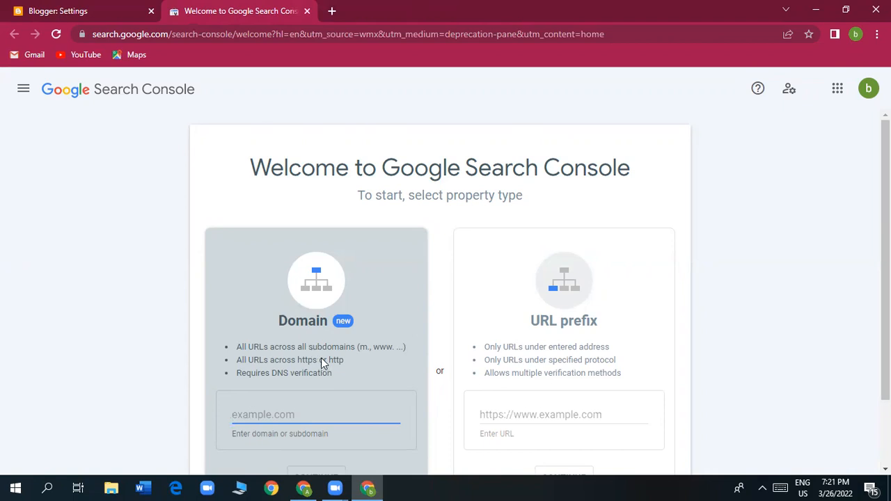
Step: Examine the Domain and URL prefix property types, activating the address field of each one
{"action": "scroll", "coordinate": [320, 334], "scroll_direction": "down", "scroll_amount": 1}
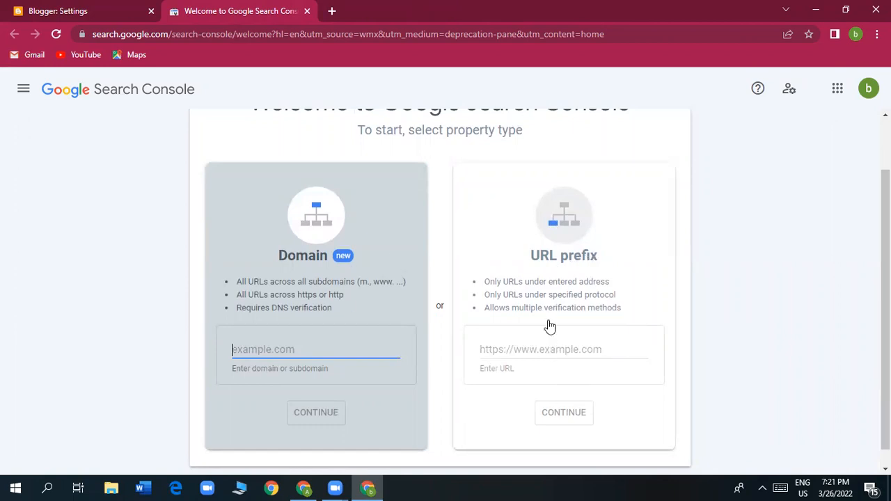
{"action": "left_click", "coordinate": [549, 350]}
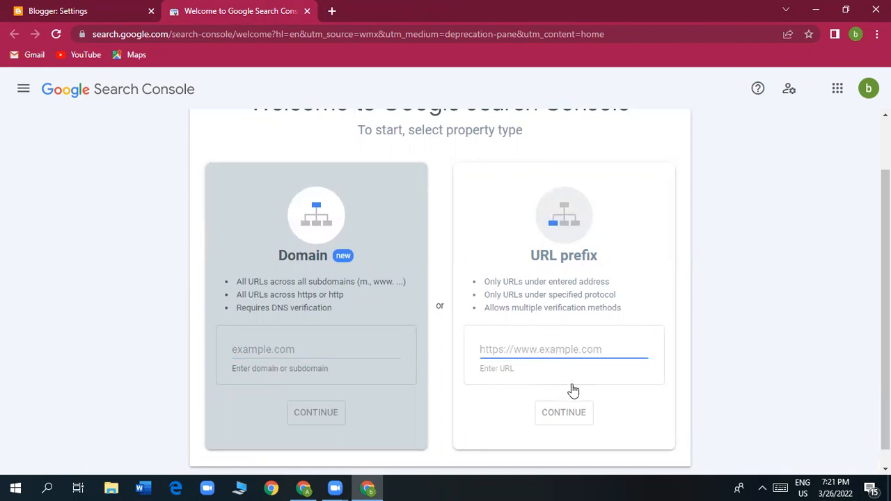
{"action": "left_click", "coordinate": [308, 355]}
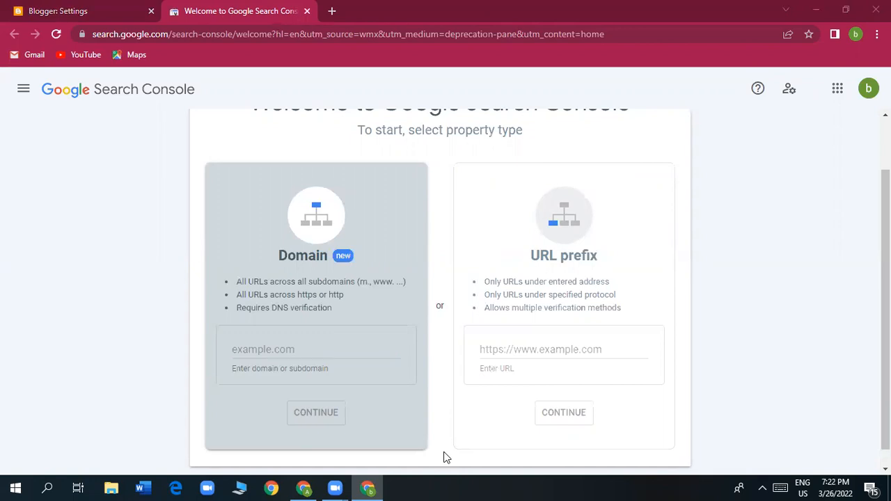
Step: Open the live Teach Bangla blog from its Blogger settings page and copy the blog's full web address
{"action": "left_click", "coordinate": [276, 354]}
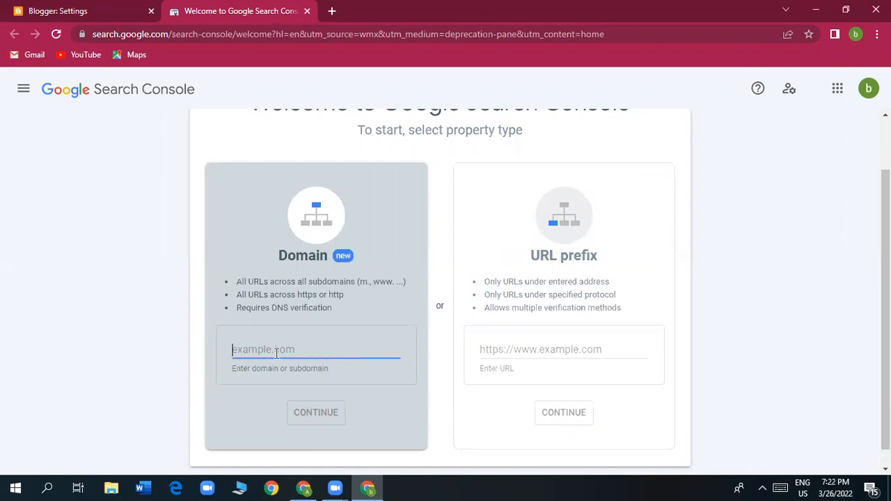
{"action": "left_click", "coordinate": [74, 12]}
{"action": "scroll", "coordinate": [16, 378], "scroll_direction": "down", "scroll_amount": 2}
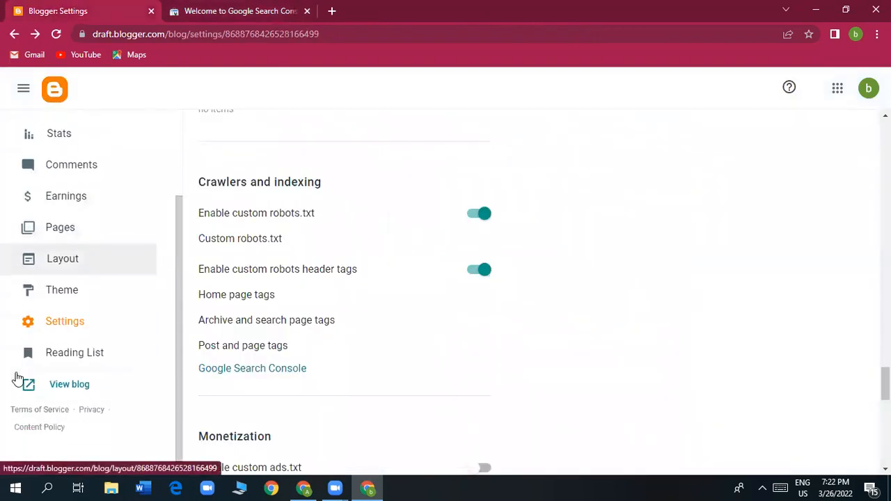
{"action": "left_click", "coordinate": [68, 386]}
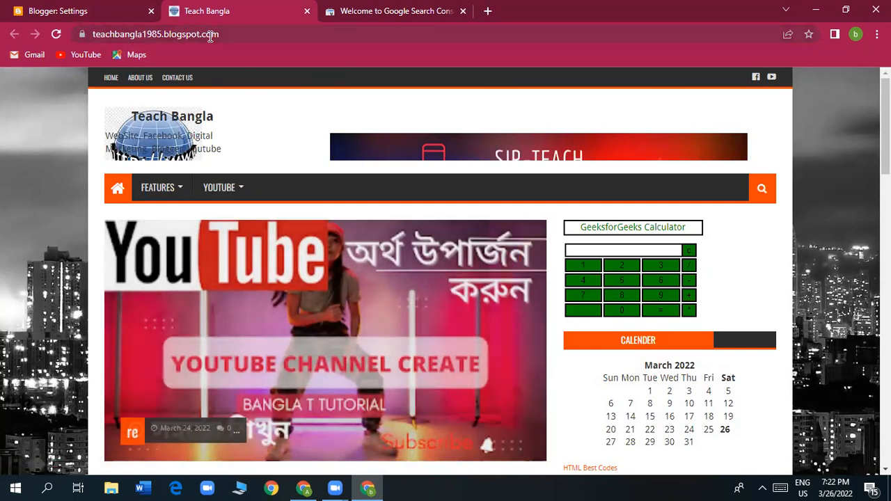
{"action": "left_click", "coordinate": [343, 33]}
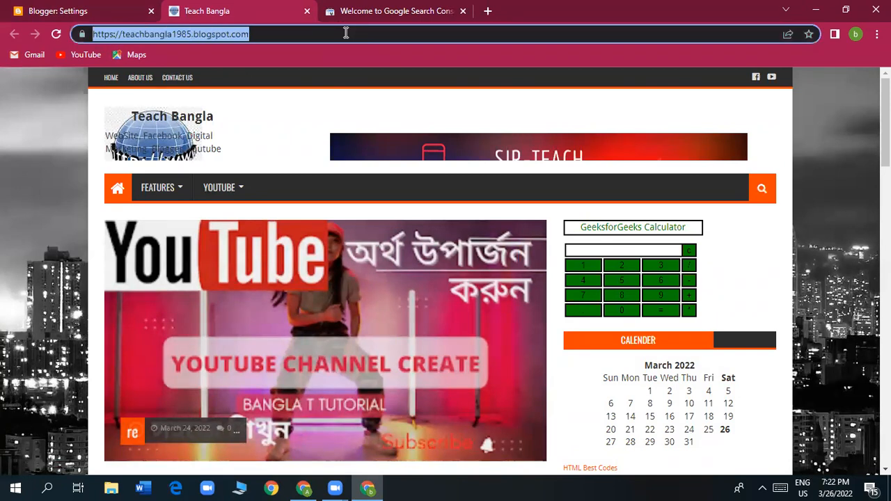
{"action": "right_click", "coordinate": [213, 36]}
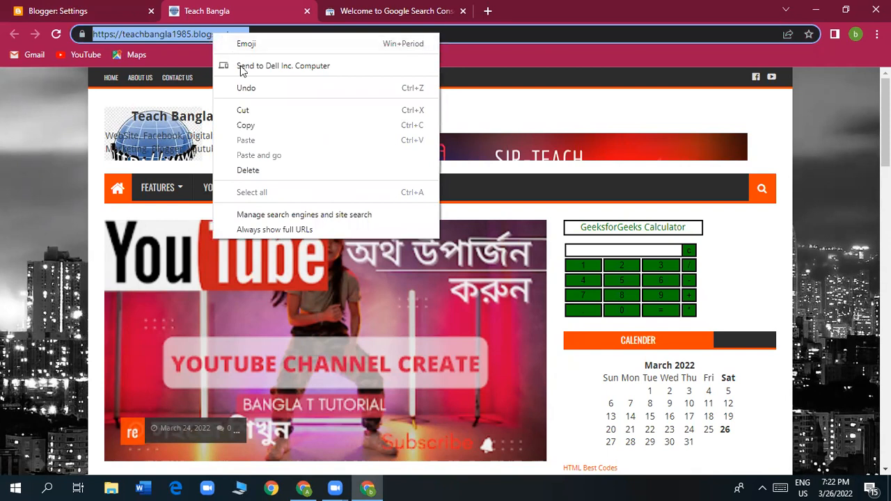
{"action": "left_click", "coordinate": [254, 126]}
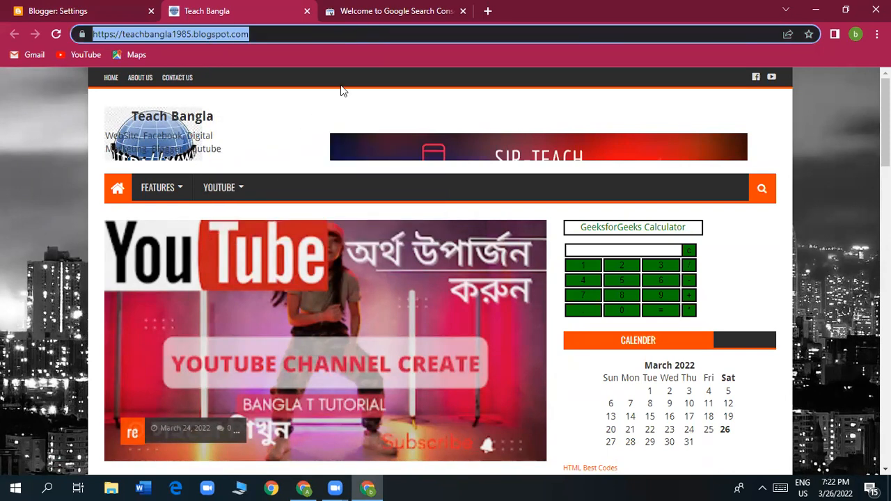
Step: Paste the copied blog address into the Domain property field in Search Console
{"action": "left_click", "coordinate": [352, 11]}
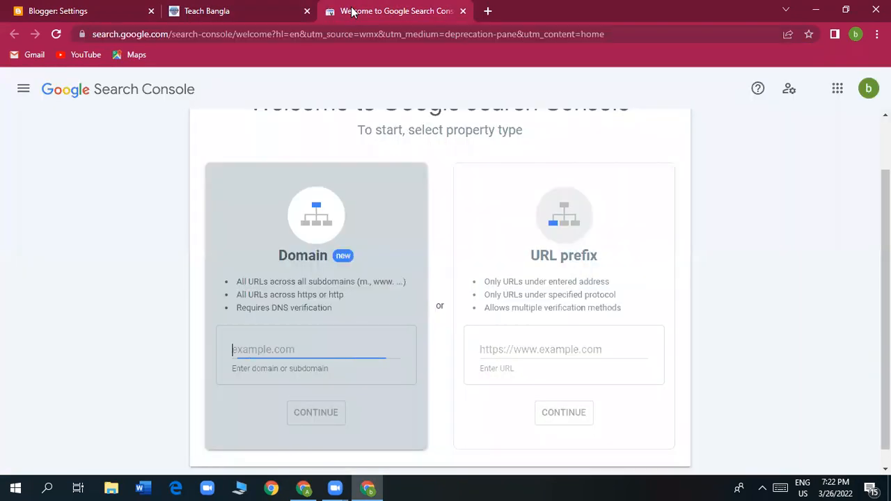
{"action": "right_click", "coordinate": [249, 350]}
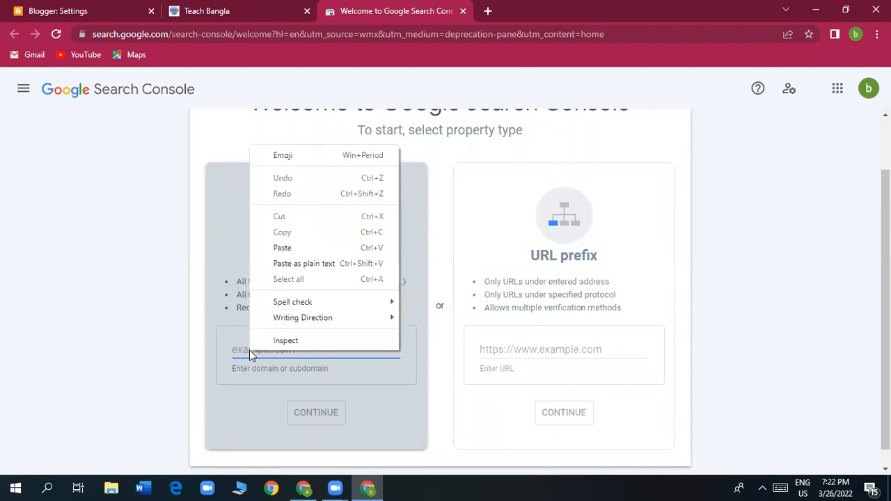
{"action": "left_click", "coordinate": [298, 244]}
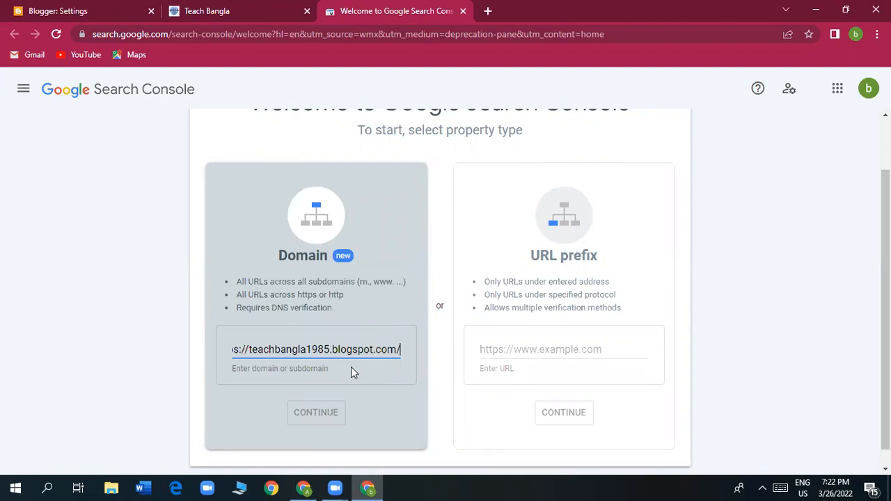
{"action": "left_click", "coordinate": [325, 380]}
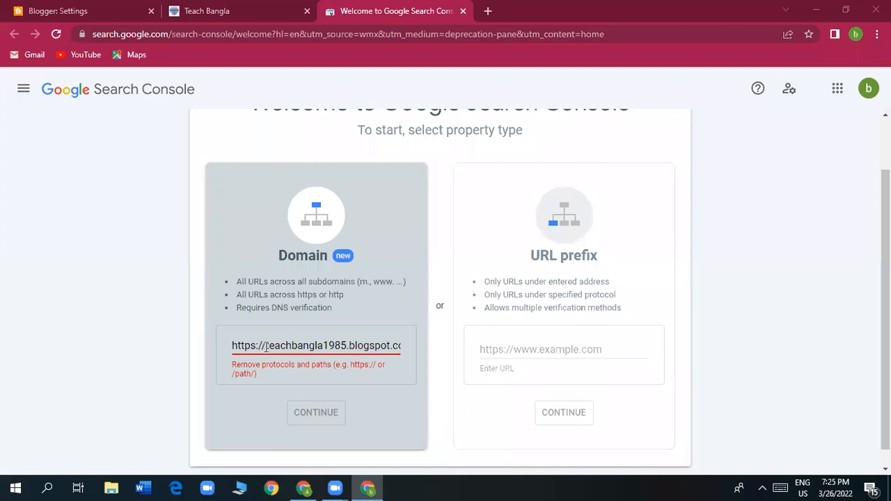
{"action": "left_click", "coordinate": [265, 349]}
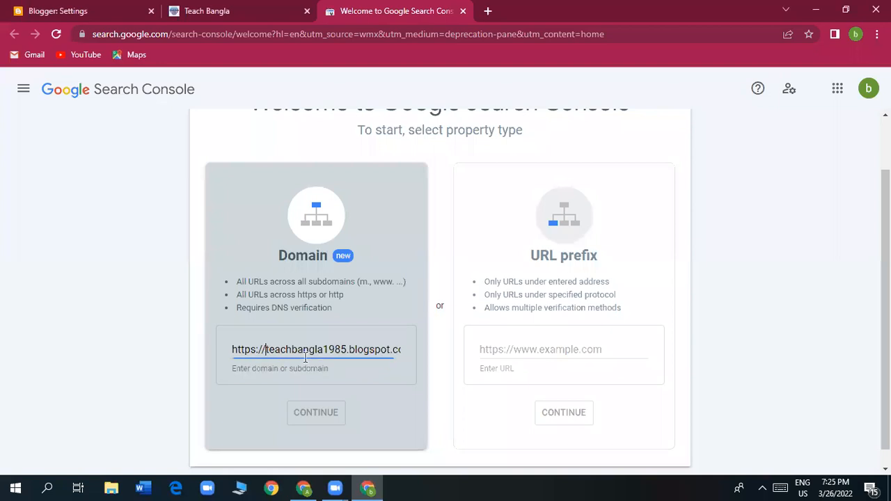
{"action": "key", "text": "BackSpace"}
{"action": "key", "text": "BackSpace"}
{"action": "key", "text": "BackSpace"}
{"action": "key", "text": "BackSpace"}
{"action": "key", "text": "BackSpace"}
{"action": "key", "text": "BackSpace"}
{"action": "key", "text": "BackSpace"}
{"action": "key", "text": "BackSpace"}
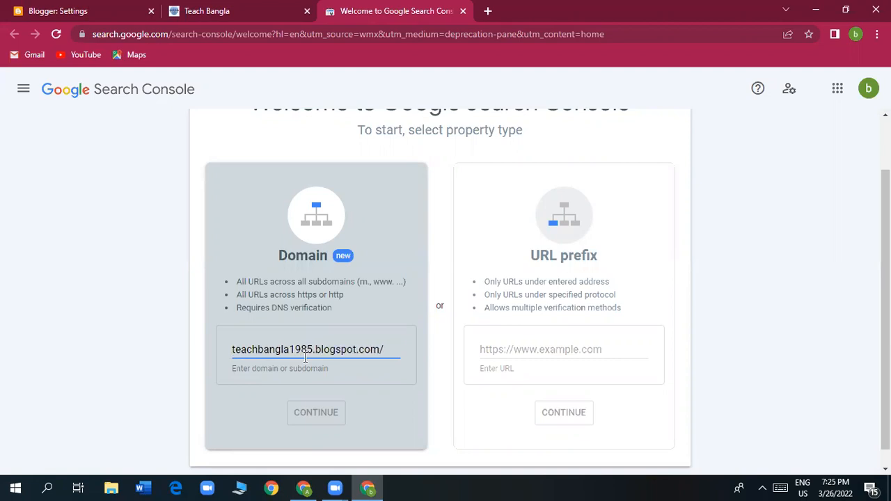
{"action": "type", "text": "www"}
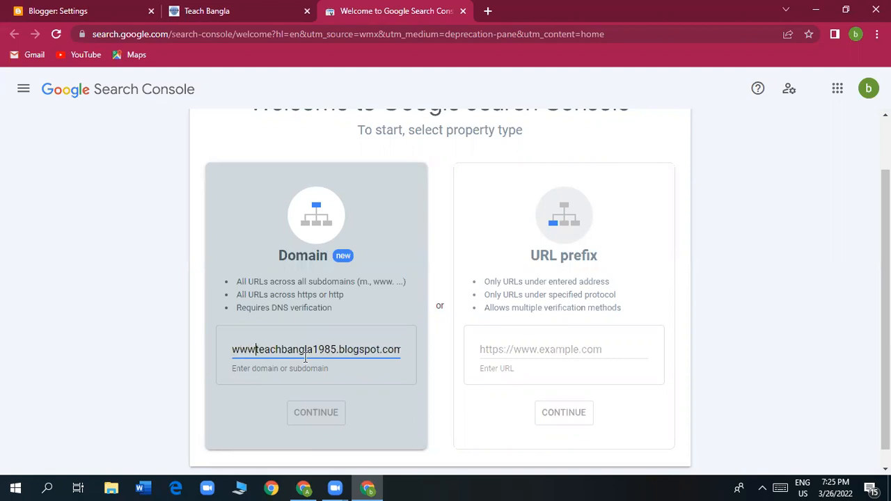
{"action": "type", "text": "."}
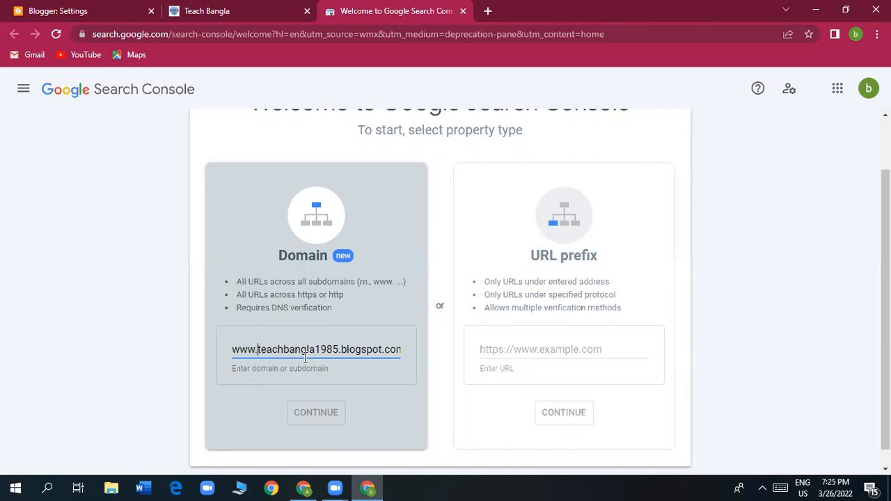
{"action": "key", "text": "Right"}
{"action": "key", "text": "Right"}
{"action": "key", "text": "Right"}
{"action": "key", "text": "Right"}
{"action": "key", "text": "Right"}
{"action": "key", "text": "Right"}
{"action": "key", "text": "Right"}
{"action": "key", "text": "Right"}
{"action": "key", "text": "Right"}
{"action": "key", "text": "Right"}
{"action": "key", "text": "Right"}
{"action": "key", "text": "Right"}
{"action": "key", "text": "Right"}
{"action": "key", "text": "Right"}
{"action": "key", "text": "Right"}
{"action": "key", "text": "Right"}
{"action": "key", "text": "Right"}
{"action": "key", "text": "Right"}
{"action": "key", "text": "Right"}
{"action": "key", "text": "Right"}
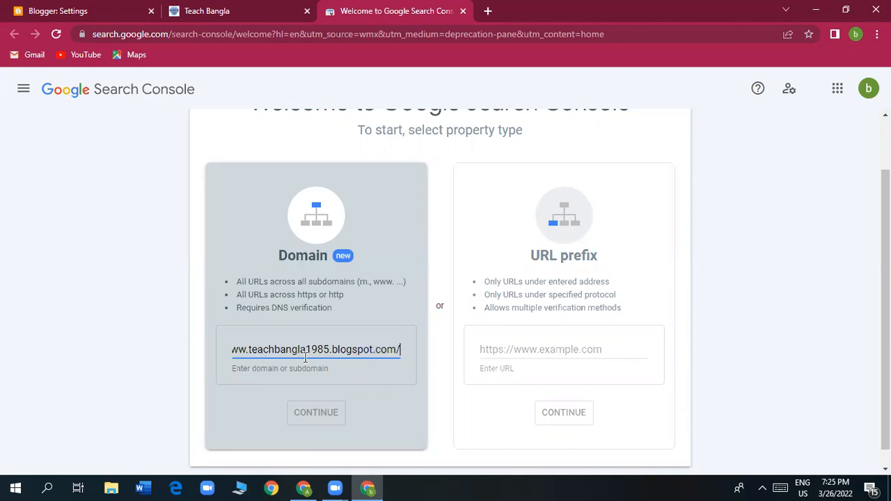
{"action": "key", "text": "BackSpace"}
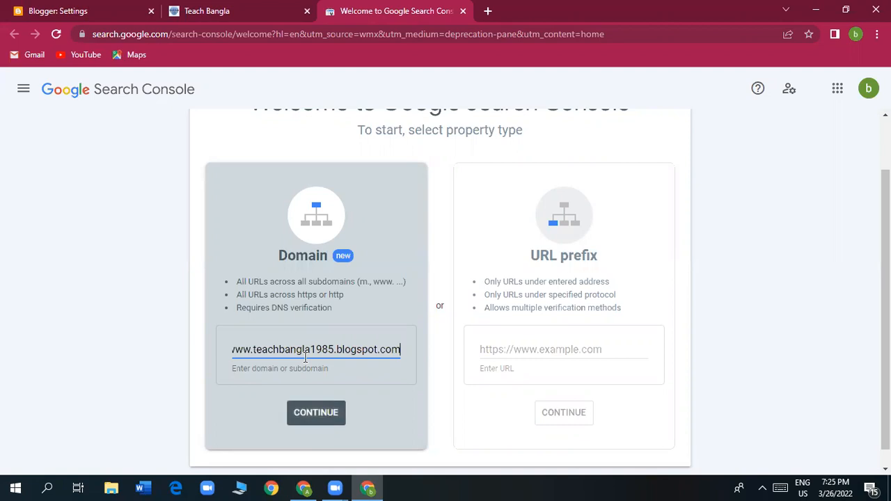
{"action": "left_click", "coordinate": [309, 412]}
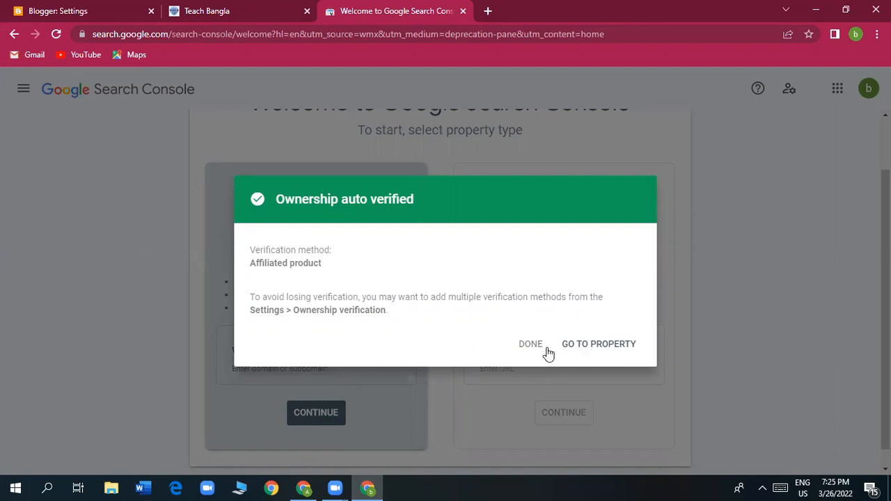
Step: Go to the new domain property, dismiss its welcome message and tips, and look over the Overview page
{"action": "left_click", "coordinate": [598, 348]}
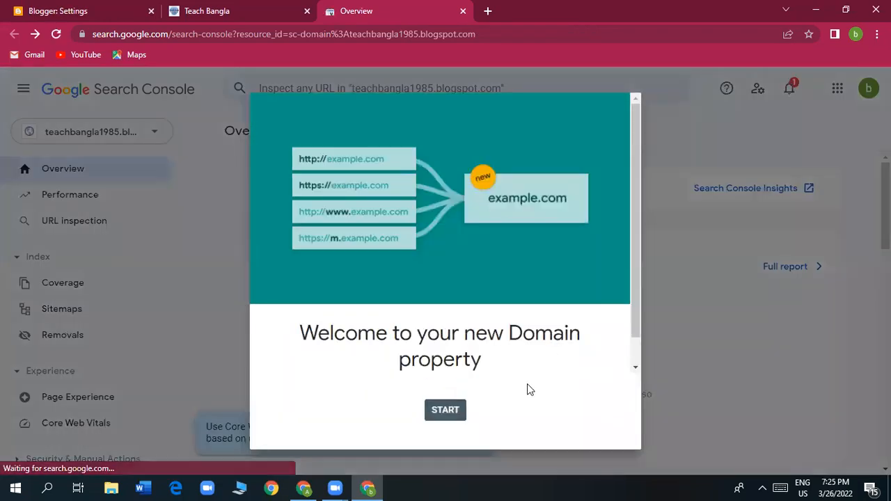
{"action": "left_click", "coordinate": [443, 412]}
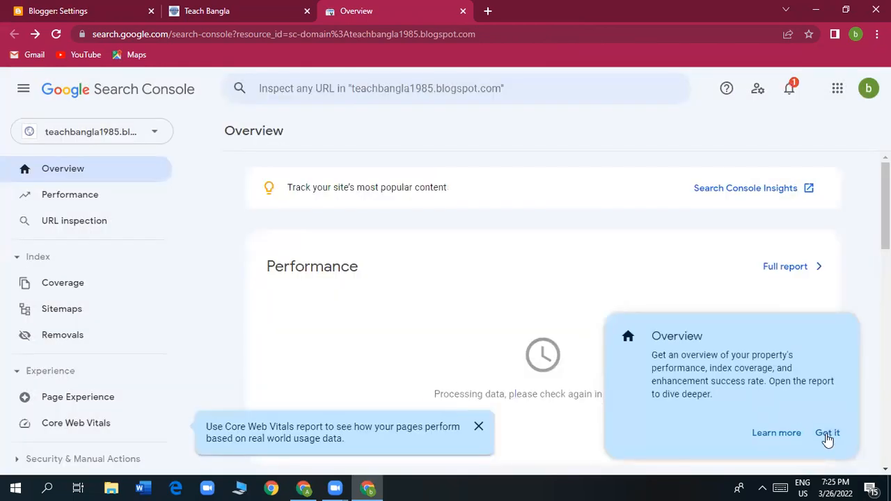
{"action": "left_click", "coordinate": [827, 435]}
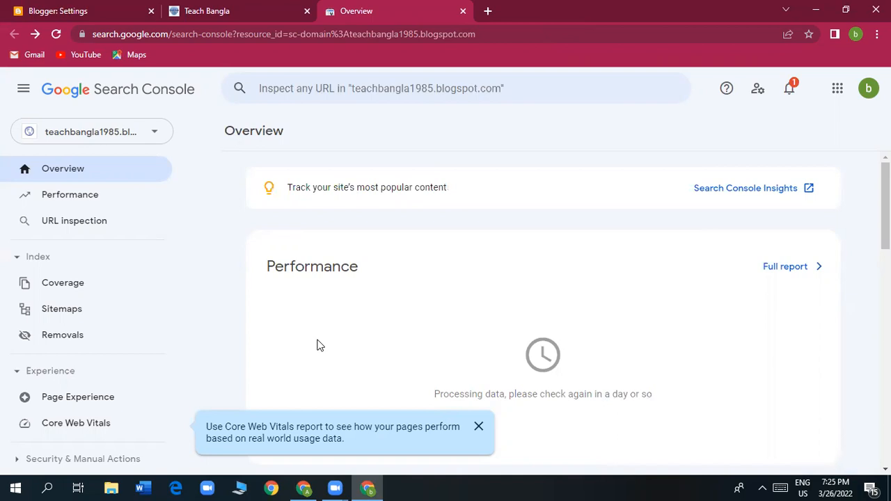
{"action": "left_click", "coordinate": [479, 427]}
{"action": "scroll", "coordinate": [394, 302], "scroll_direction": "down", "scroll_amount": 8}
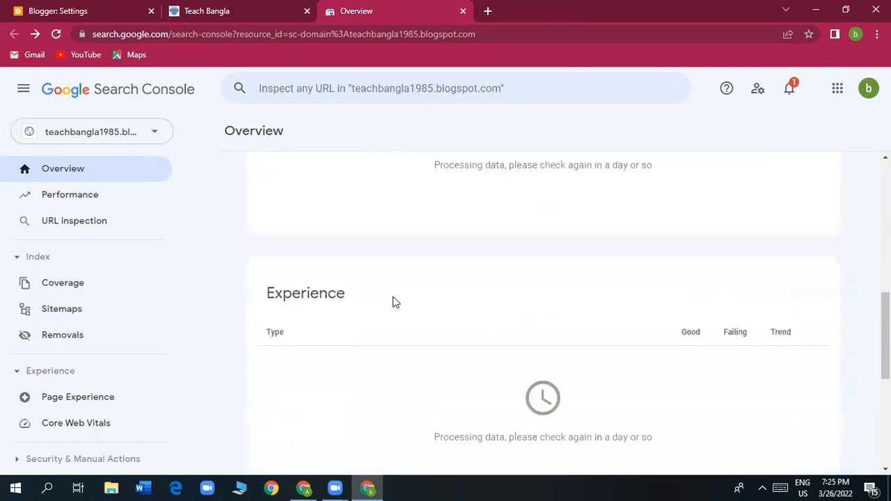
{"action": "scroll", "coordinate": [394, 303], "scroll_direction": "up", "scroll_amount": 8}
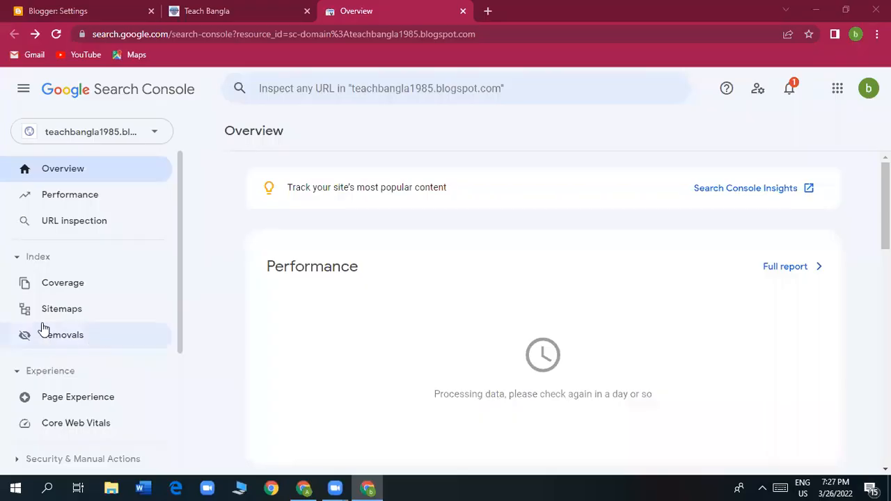
Step: Check the property list, then open the Sitemaps page and dismiss its welcome message and tip
{"action": "left_click", "coordinate": [156, 135]}
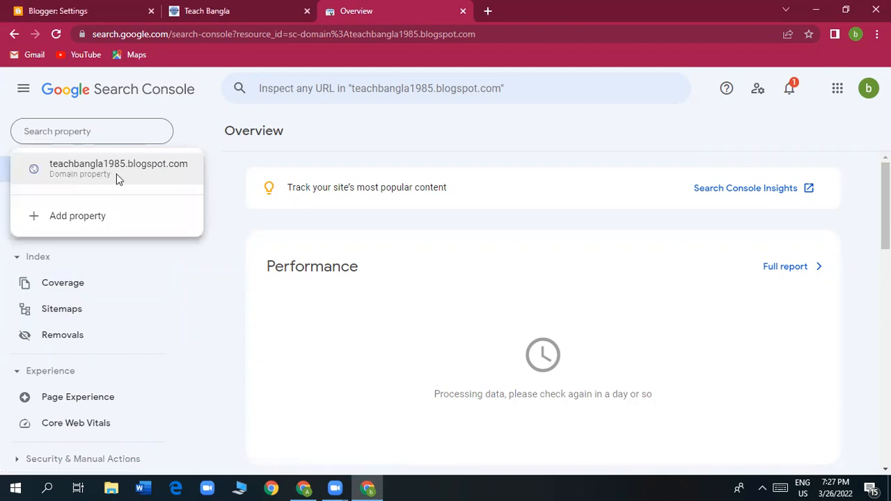
{"action": "left_click", "coordinate": [334, 321]}
{"action": "left_click", "coordinate": [85, 315]}
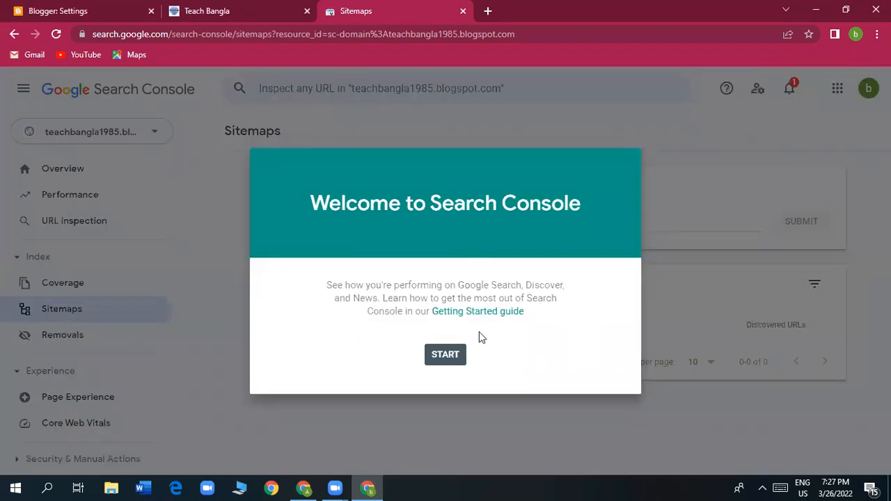
{"action": "left_click", "coordinate": [443, 356]}
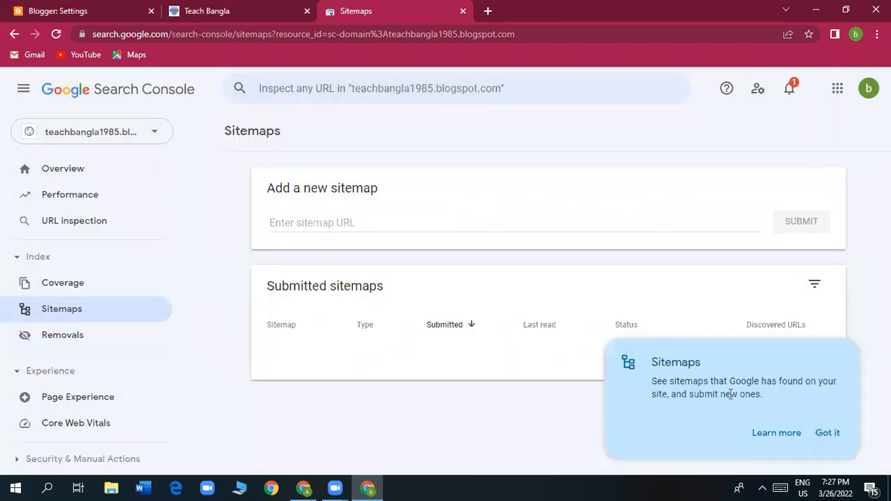
{"action": "left_click", "coordinate": [827, 432]}
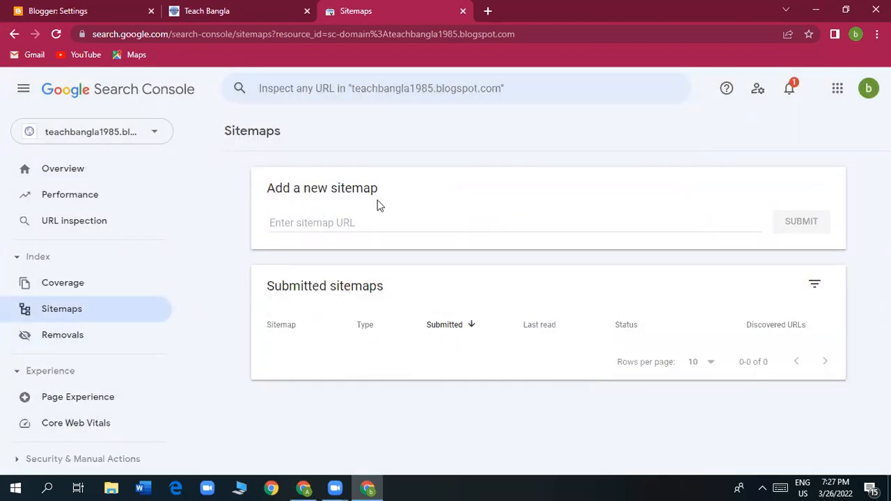
Step: Copy the Teach Bangla blog's web address and paste it into the new sitemap URL field
{"action": "left_click", "coordinate": [339, 222]}
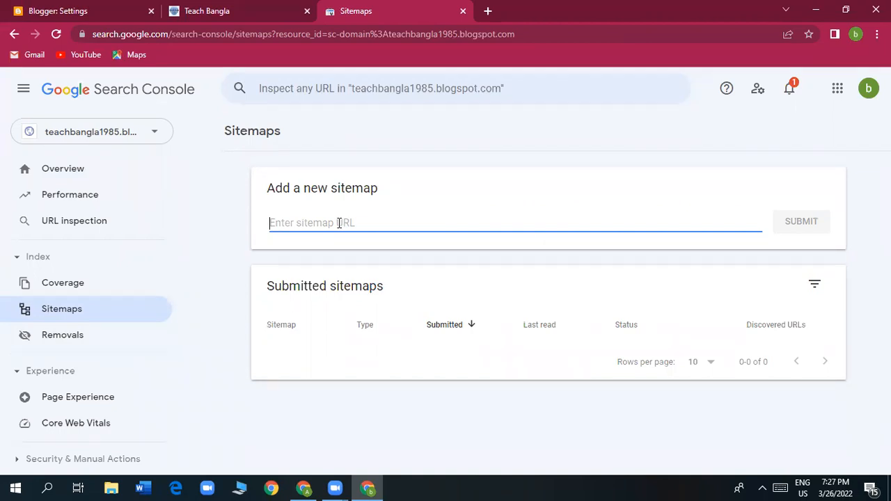
{"action": "left_click", "coordinate": [207, 15]}
{"action": "left_click", "coordinate": [304, 36]}
{"action": "double_click", "coordinate": [305, 37]}
{"action": "triple_click", "coordinate": [305, 37]}
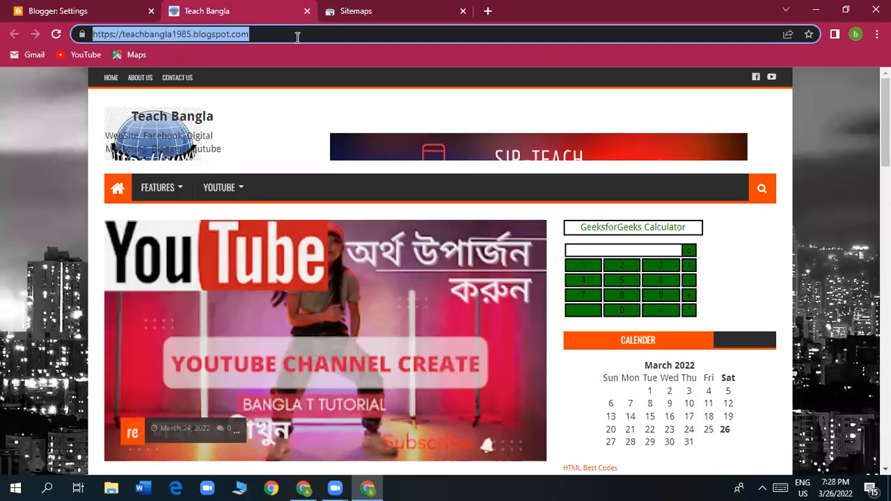
{"action": "right_click", "coordinate": [217, 30]}
{"action": "left_click", "coordinate": [269, 123]}
{"action": "left_click", "coordinate": [370, 14]}
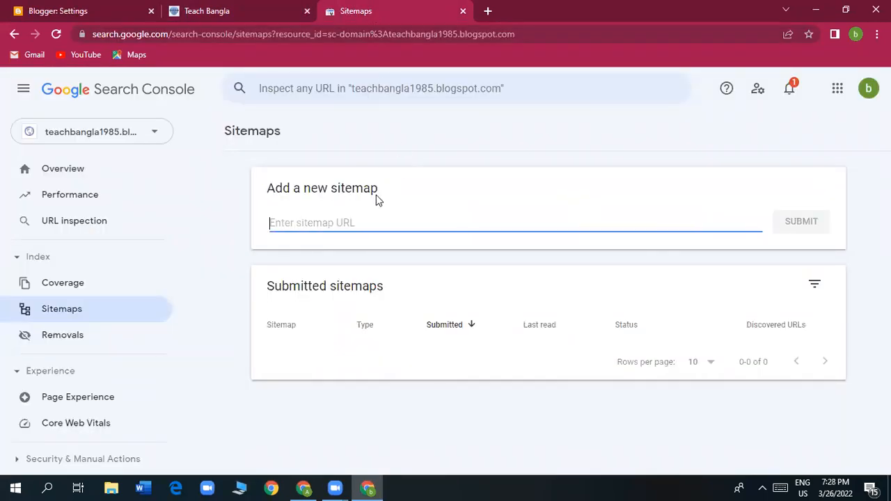
{"action": "right_click", "coordinate": [330, 223]}
{"action": "left_click", "coordinate": [372, 322]}
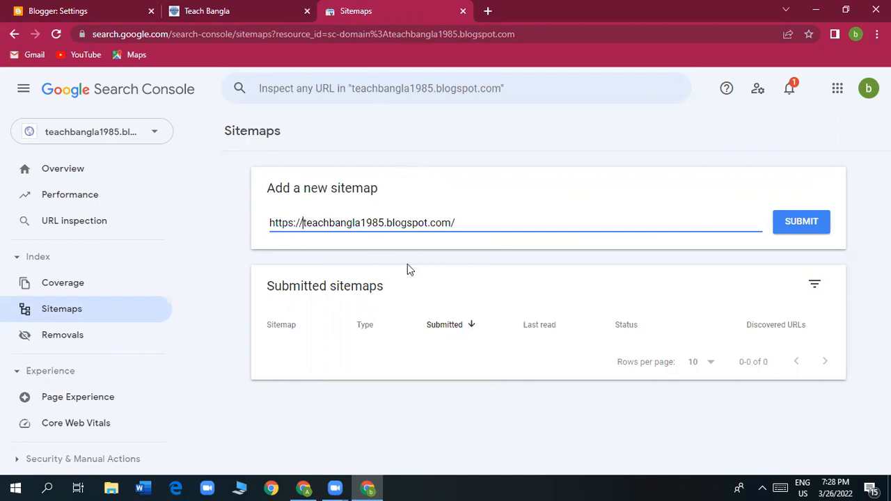
{"action": "key", "text": "BackSpace"}
{"action": "key", "text": "BackSpace"}
{"action": "key", "text": "BackSpace"}
{"action": "key", "text": "BackSpace"}
{"action": "key", "text": "BackSpace"}
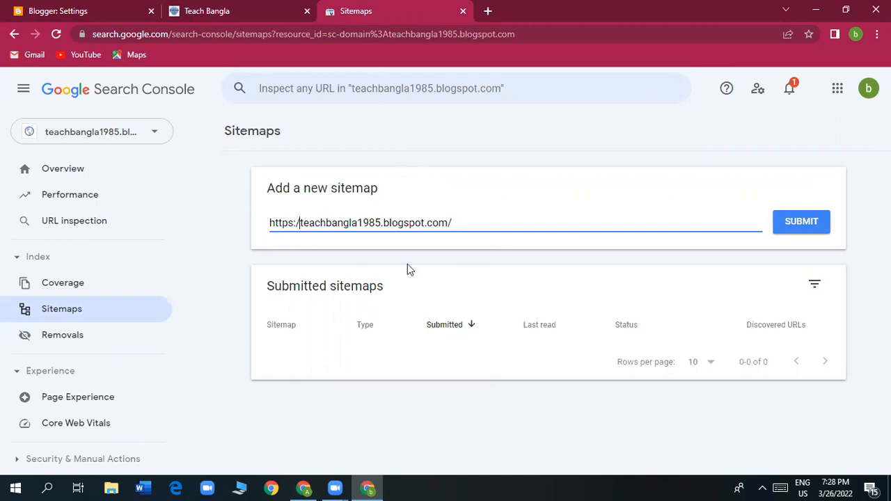
{"action": "key", "text": "BackSpace"}
{"action": "key", "text": "BackSpace"}
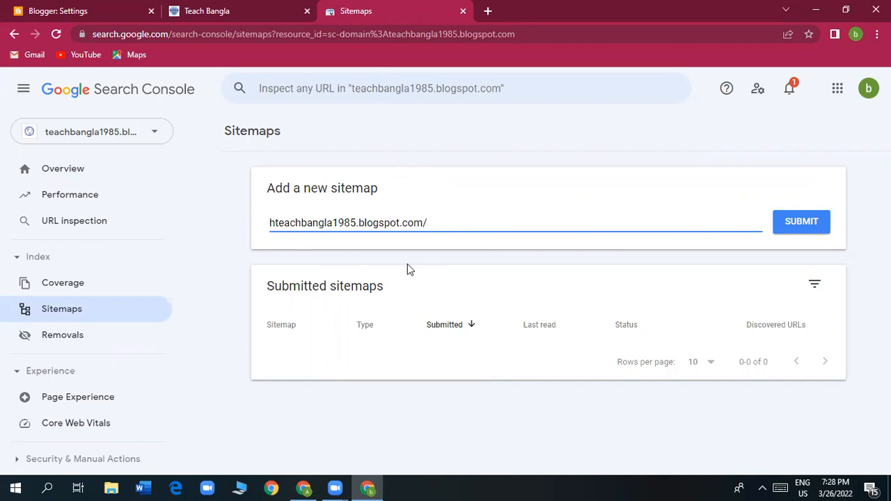
{"action": "type", "text": "www"}
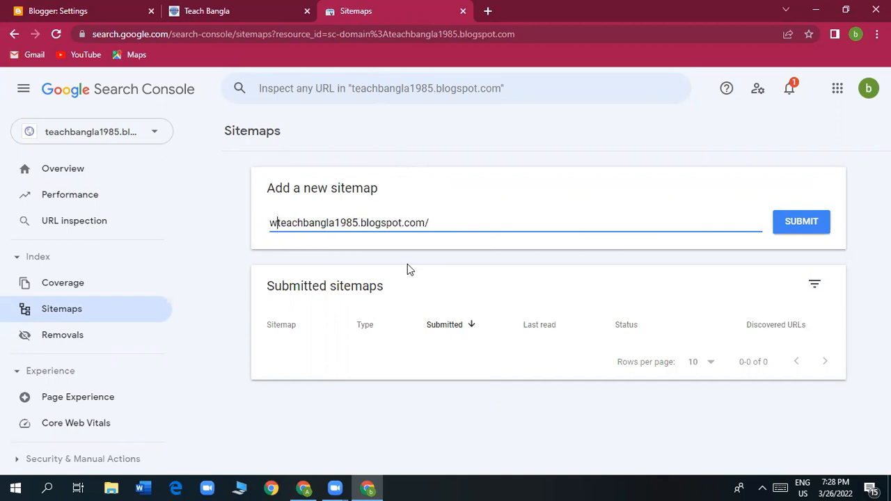
{"action": "type", "text": "."}
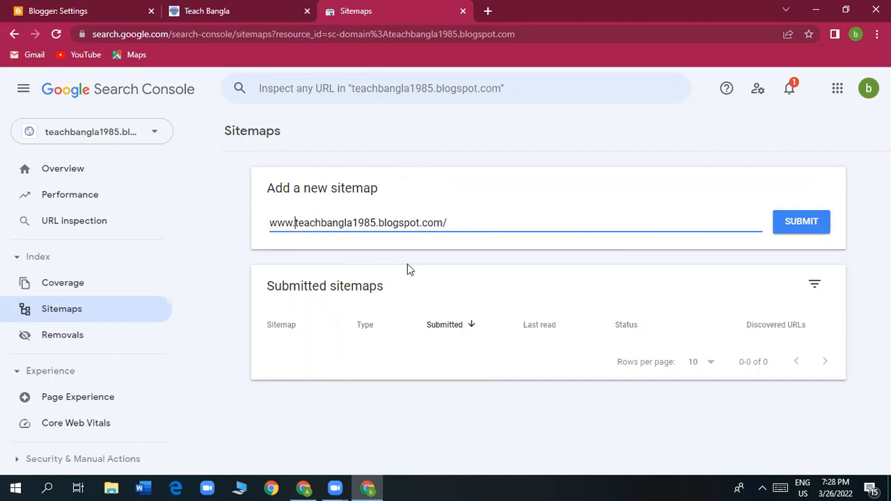
{"action": "left_click", "coordinate": [457, 229]}
{"action": "key", "text": "BackSpace"}
{"action": "left_click", "coordinate": [786, 229]}
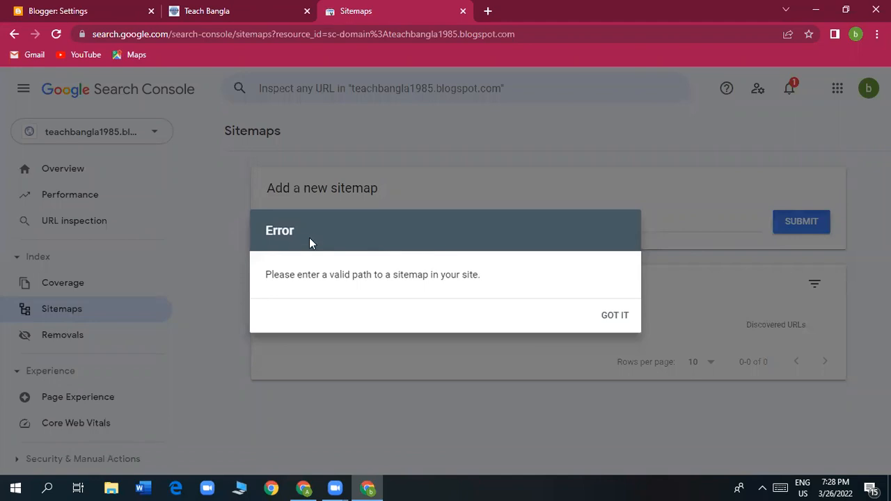
{"action": "left_click", "coordinate": [621, 316]}
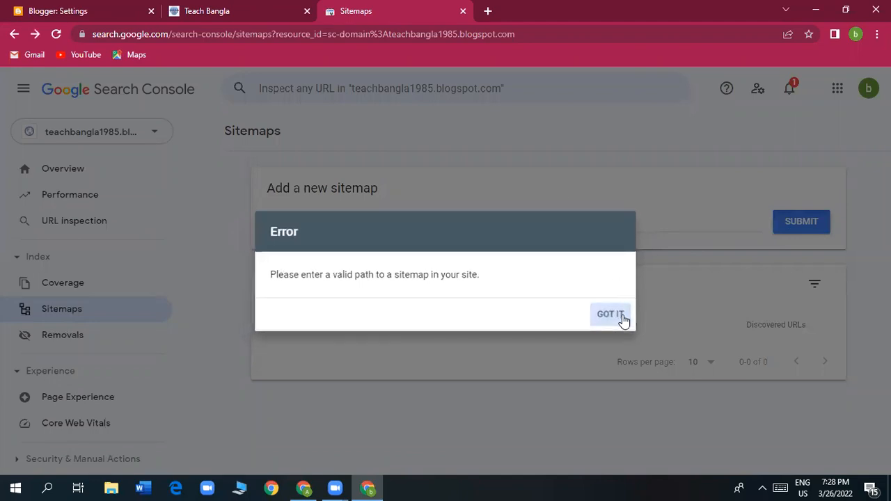
{"action": "left_click", "coordinate": [524, 221]}
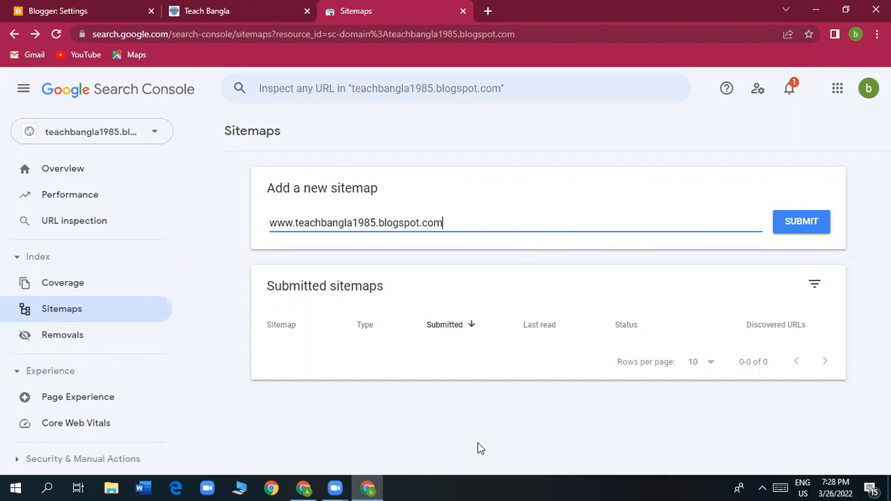
{"action": "left_click", "coordinate": [771, 313]}
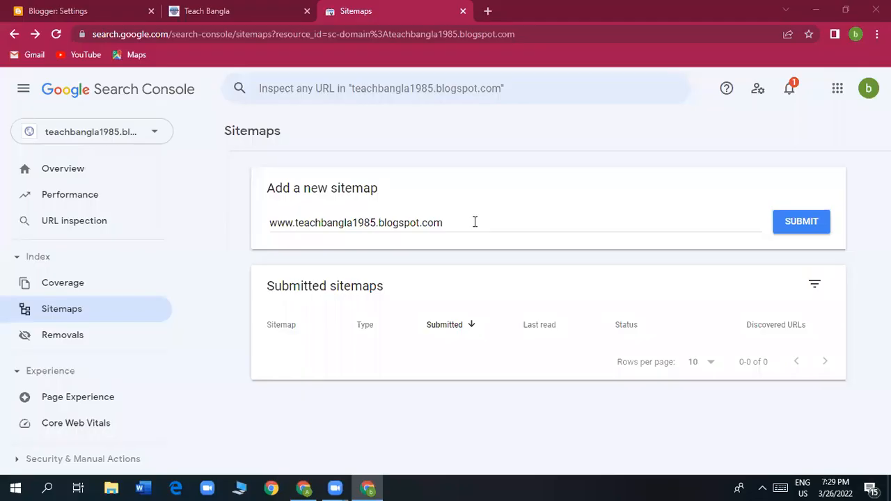
{"action": "left_click", "coordinate": [462, 222]}
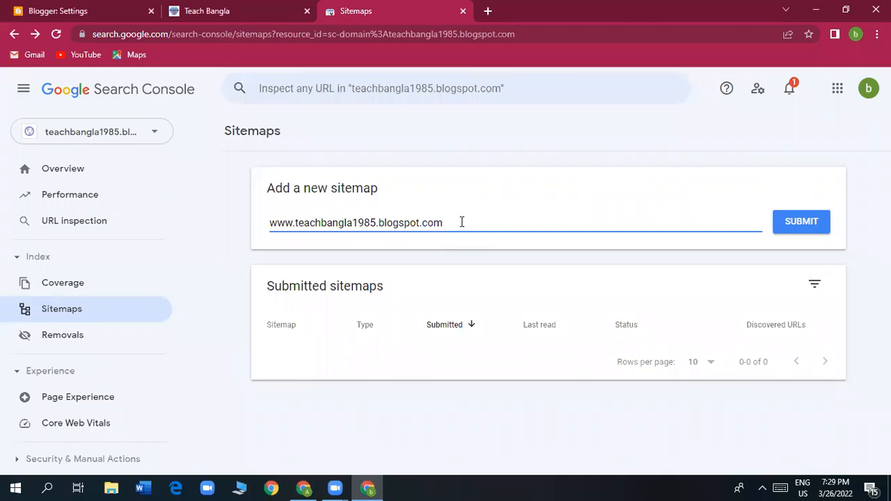
{"action": "type", "text": "/sitemap"}
{"action": "type", "text": "xml"}
{"action": "left_click", "coordinate": [799, 227]}
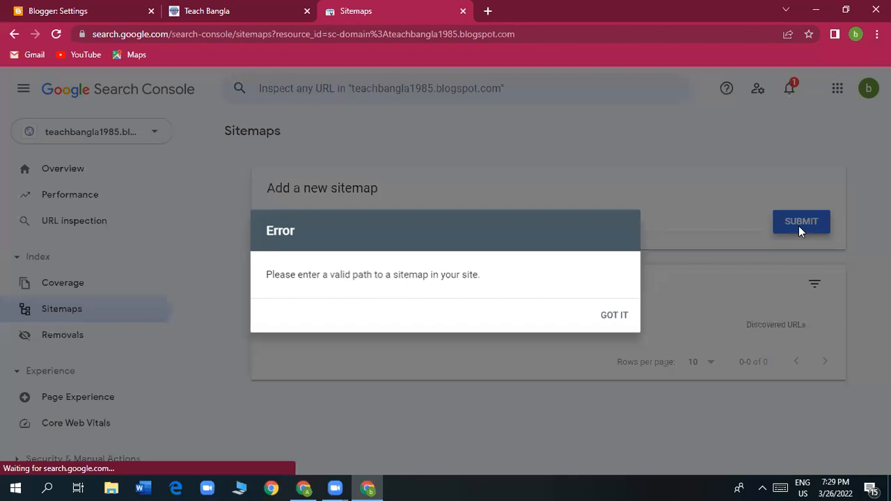
{"action": "left_click", "coordinate": [616, 314]}
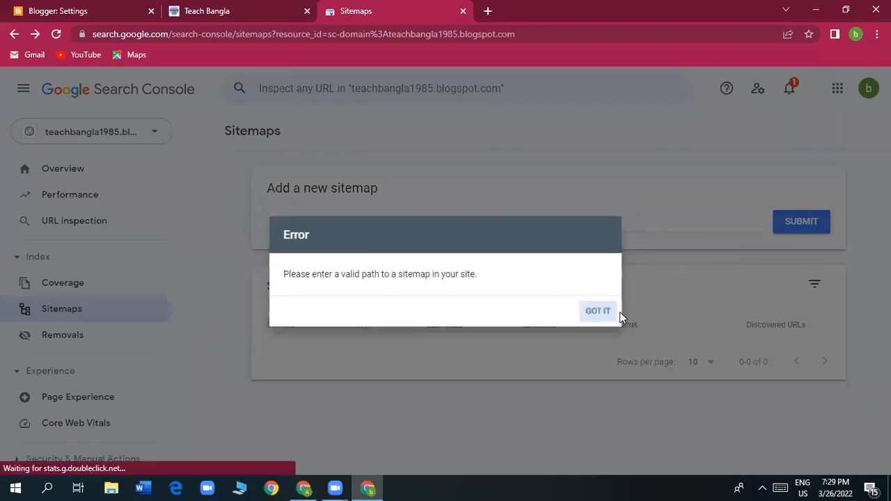
Step: Remove the dot before xml in the sitemap address and try to submit it ending in /sitemapxml
{"action": "left_click", "coordinate": [490, 222]}
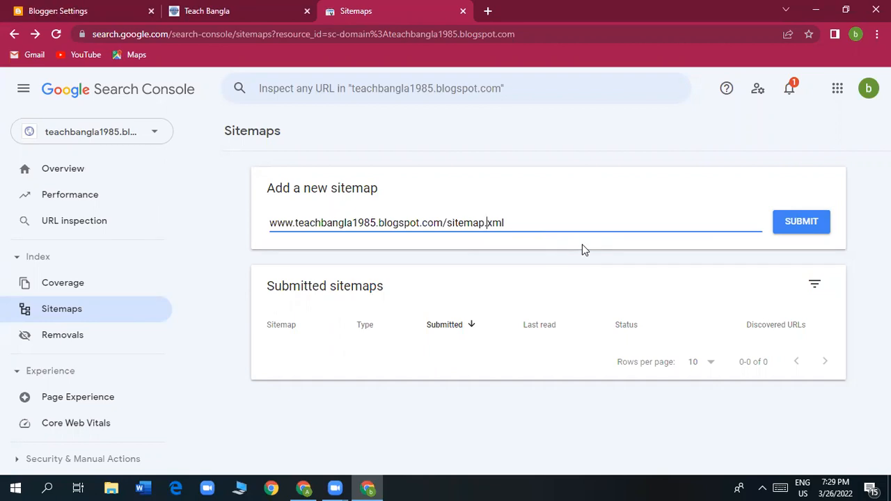
{"action": "key", "text": "BackSpace"}
{"action": "left_click", "coordinate": [789, 223]}
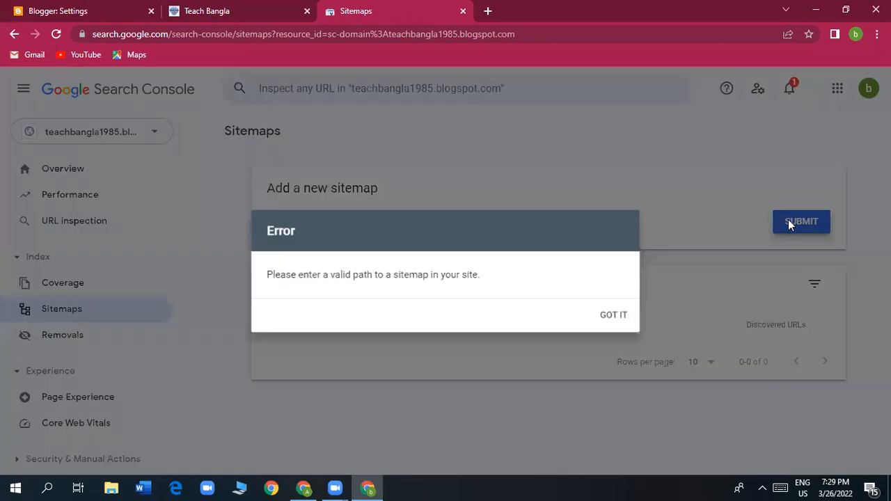
{"action": "left_click", "coordinate": [607, 320]}
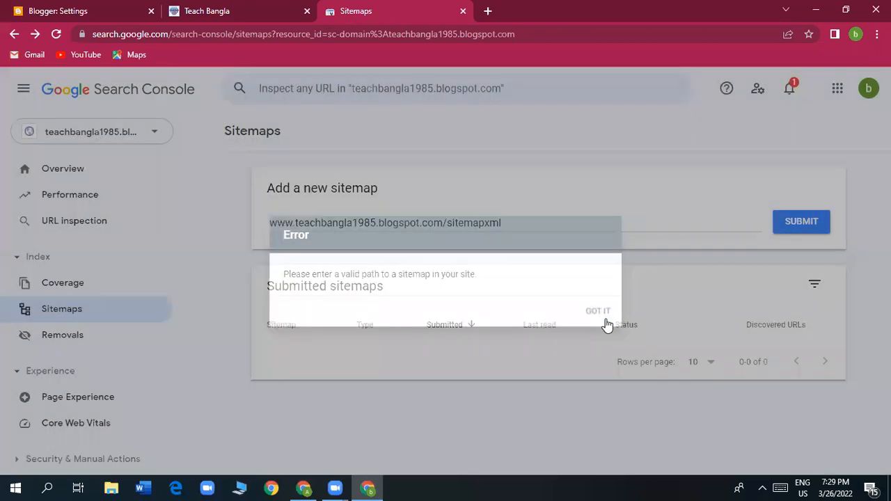
{"action": "left_click", "coordinate": [549, 220]}
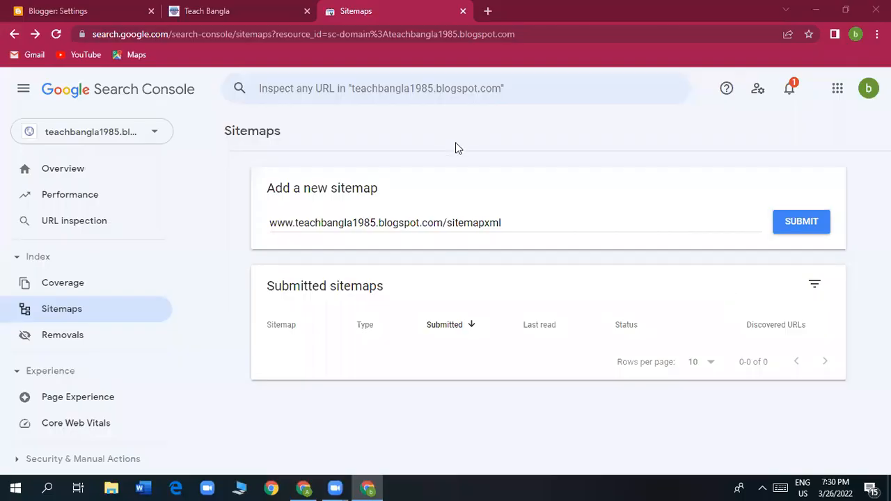
{"action": "left_click", "coordinate": [271, 224]}
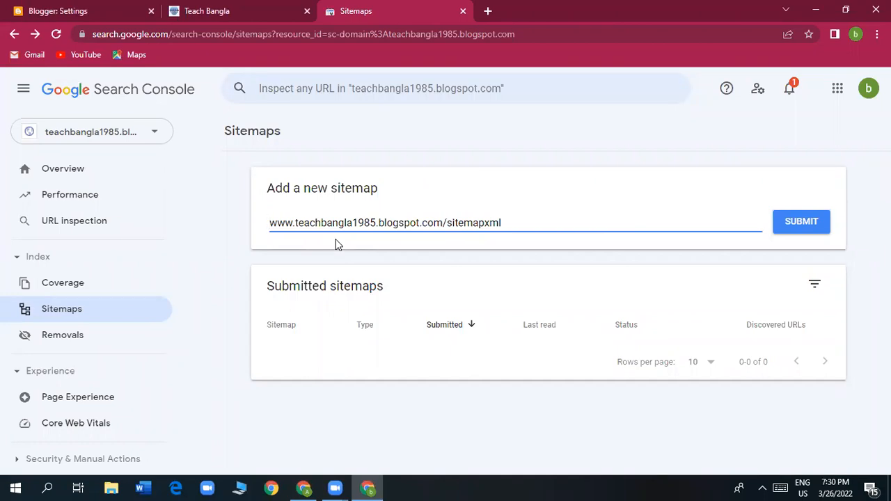
{"action": "type", "text": "htt"}
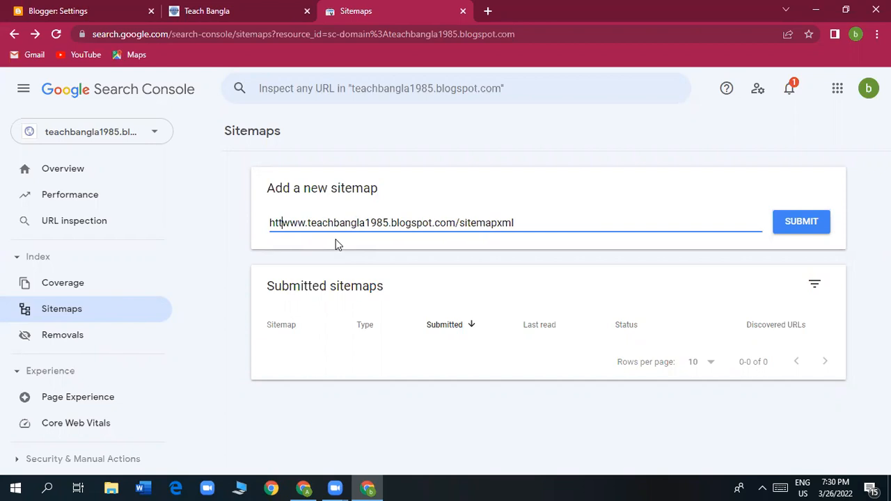
{"action": "type", "text": "ps"}
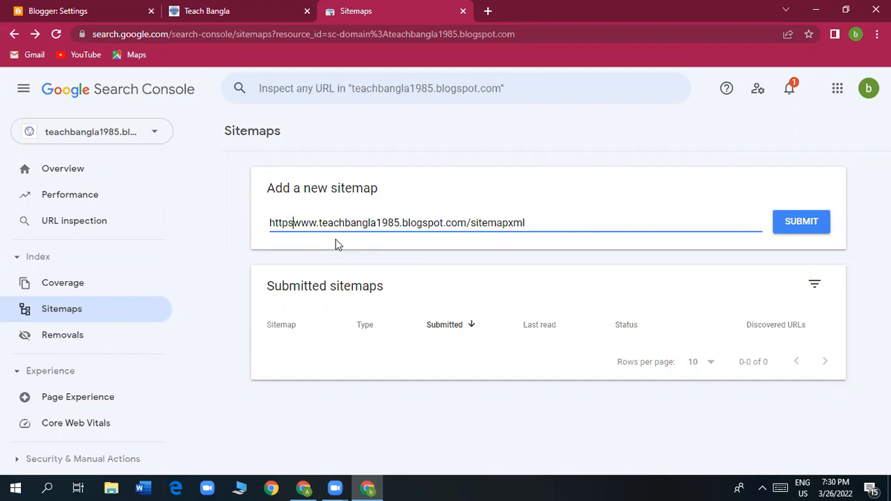
{"action": "type", "text": ":"}
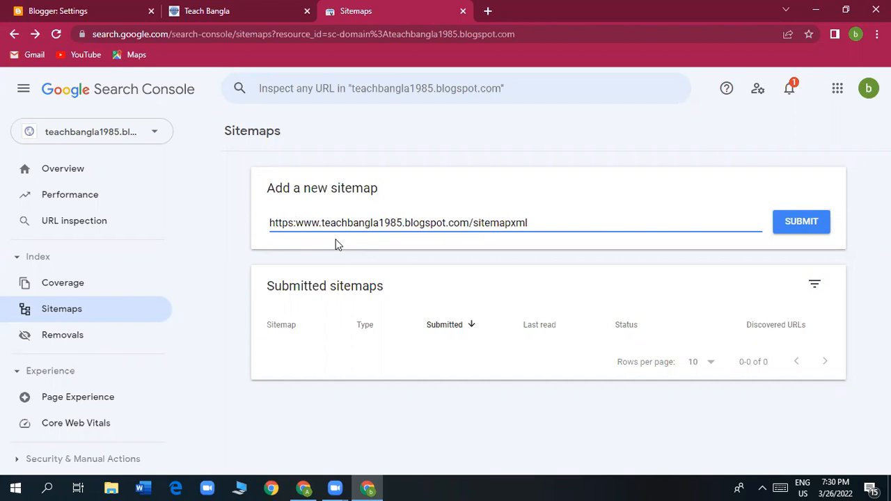
{"action": "type", "text": "//"}
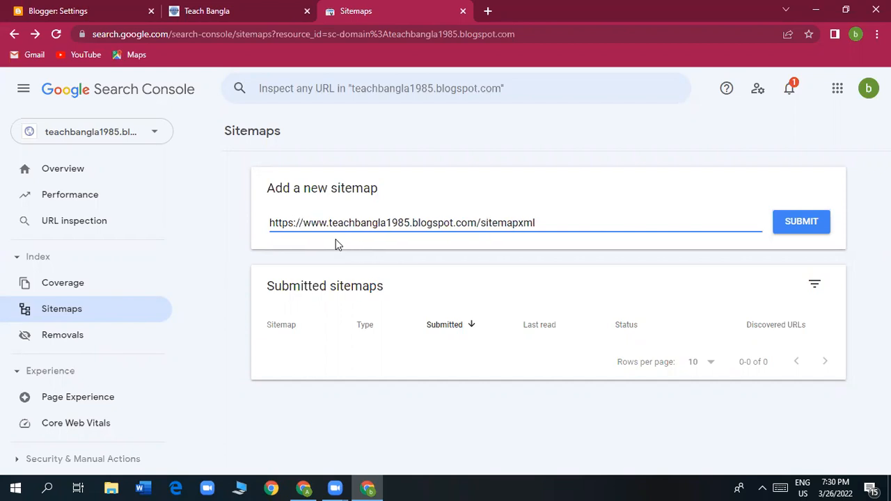
{"action": "left_click", "coordinate": [801, 228]}
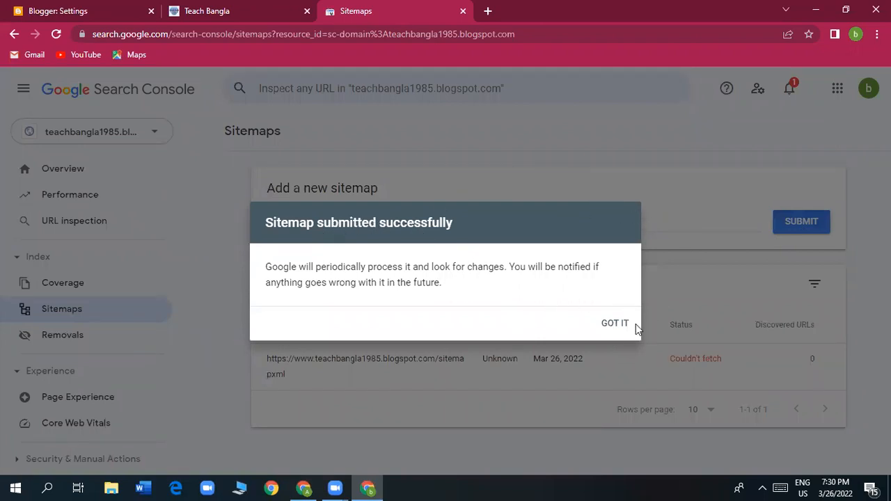
{"action": "left_click", "coordinate": [612, 328]}
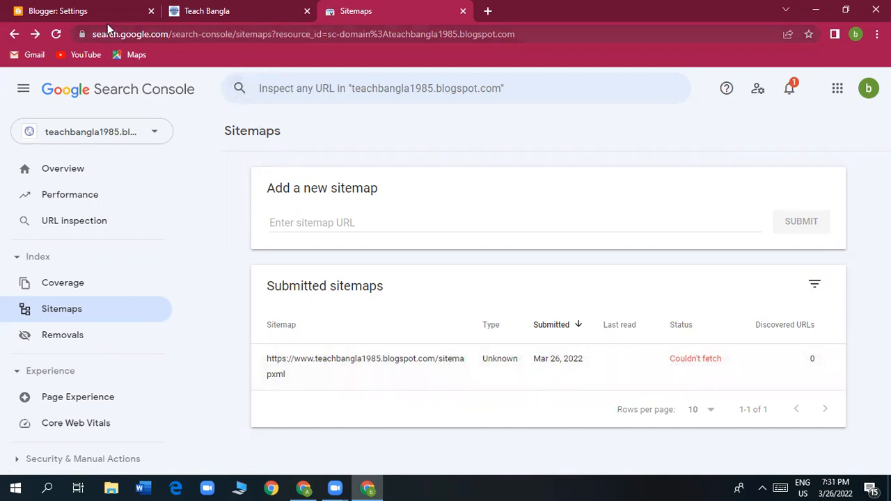
Step: Return to the Teach Bangla blog's Blogger settings and review the Basic, Privacy, Publishing, HTTPS and Permissions sections
{"action": "left_click", "coordinate": [56, 12]}
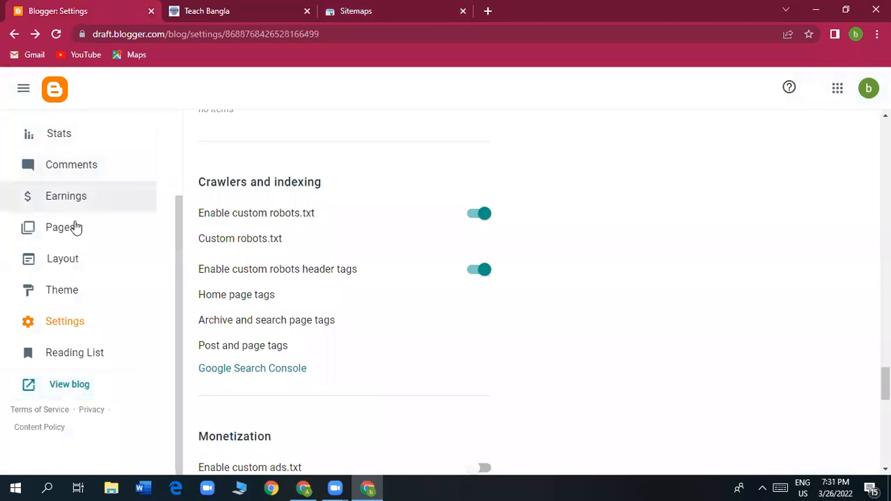
{"action": "left_click", "coordinate": [70, 322]}
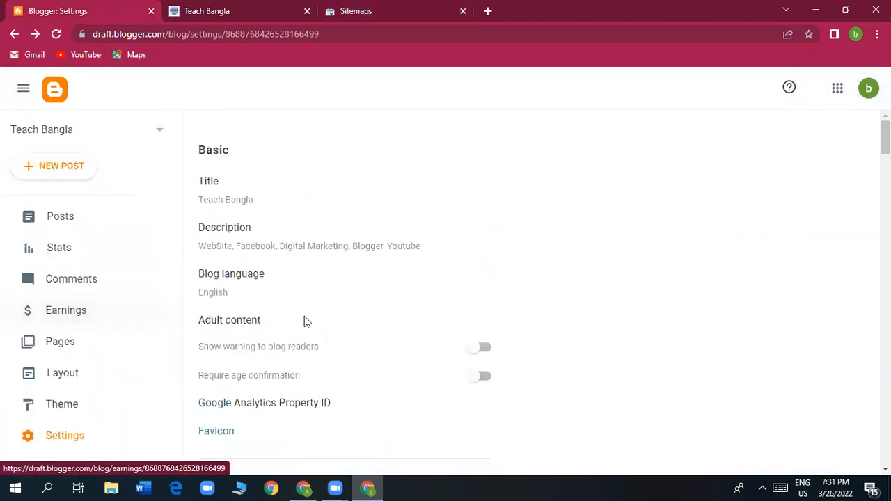
{"action": "scroll", "coordinate": [274, 326], "scroll_direction": "down", "scroll_amount": 3}
{"action": "scroll", "coordinate": [275, 327], "scroll_direction": "down", "scroll_amount": 10}
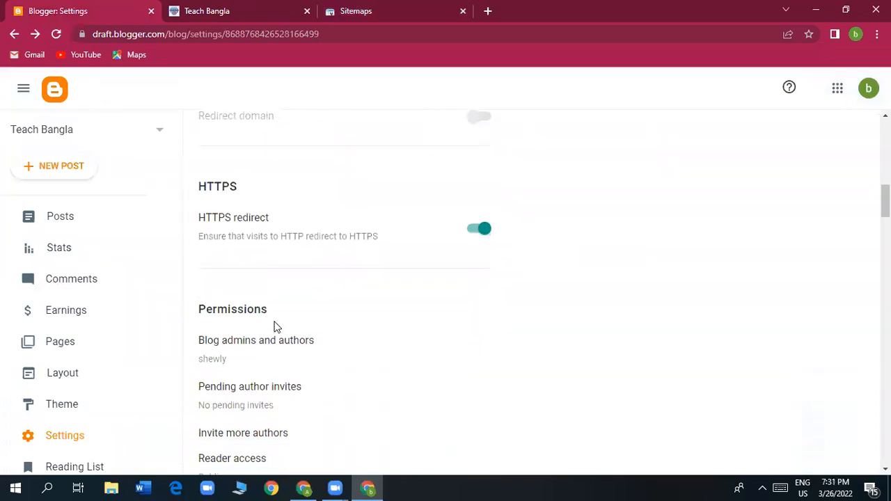
{"action": "scroll", "coordinate": [274, 326], "scroll_direction": "up", "scroll_amount": 8}
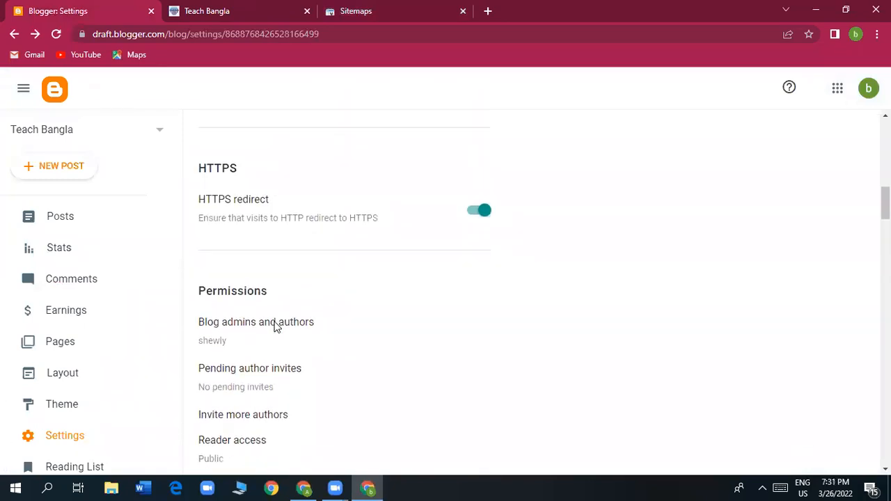
{"action": "scroll", "coordinate": [274, 327], "scroll_direction": "up", "scroll_amount": 3}
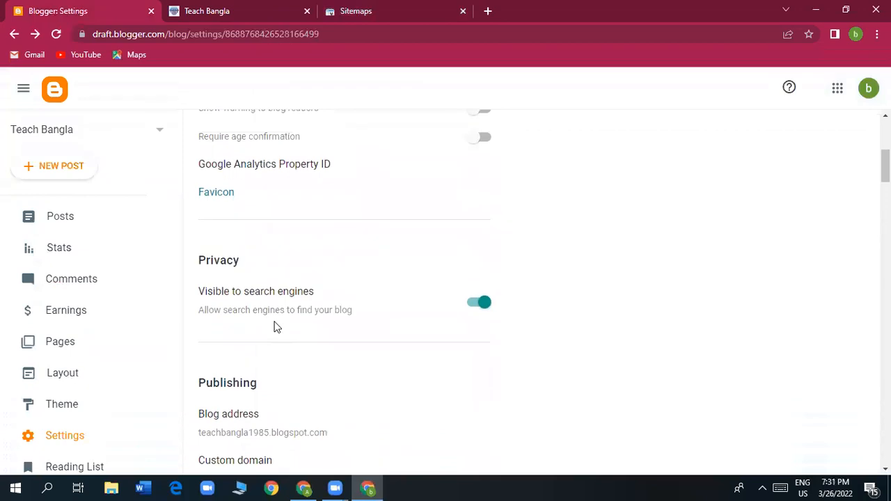
{"action": "scroll", "coordinate": [275, 327], "scroll_direction": "up", "scroll_amount": 2}
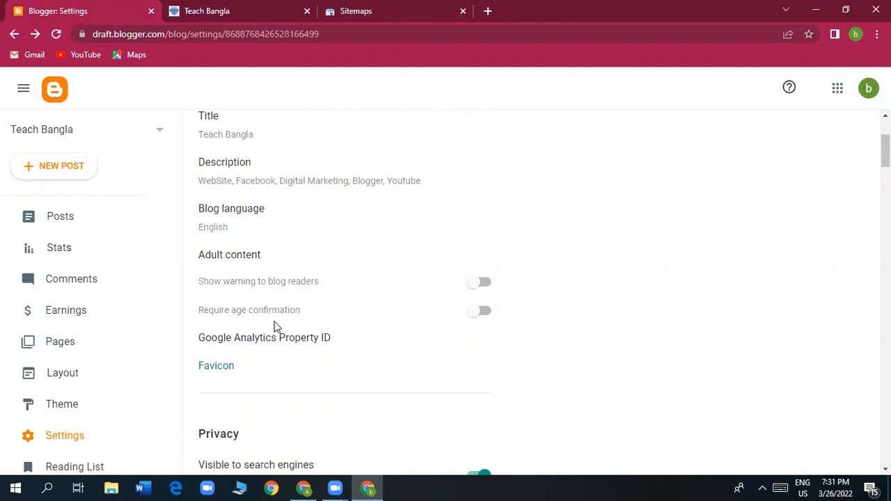
{"action": "scroll", "coordinate": [275, 342], "scroll_direction": "up", "scroll_amount": 2}
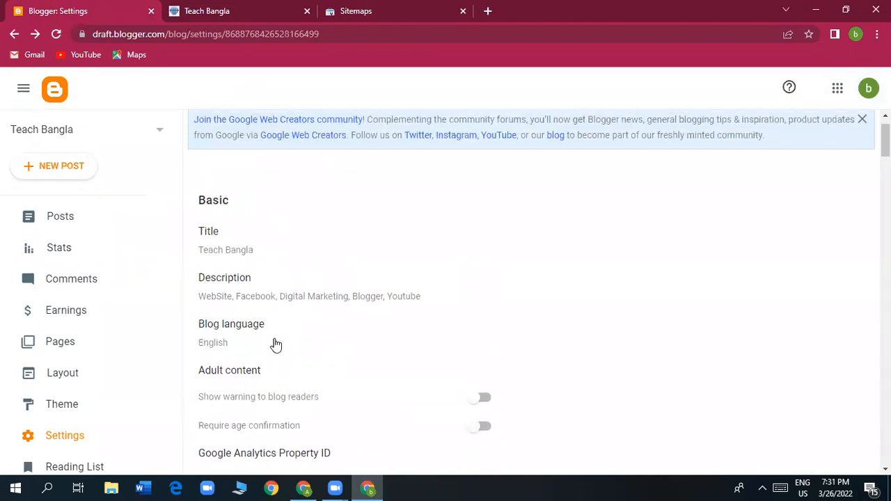
Step: Open the Custom robots.txt setting under Crawlers and indexing for editing
{"action": "scroll", "coordinate": [274, 341], "scroll_direction": "down", "scroll_amount": 5}
{"action": "scroll", "coordinate": [274, 344], "scroll_direction": "down", "scroll_amount": 3}
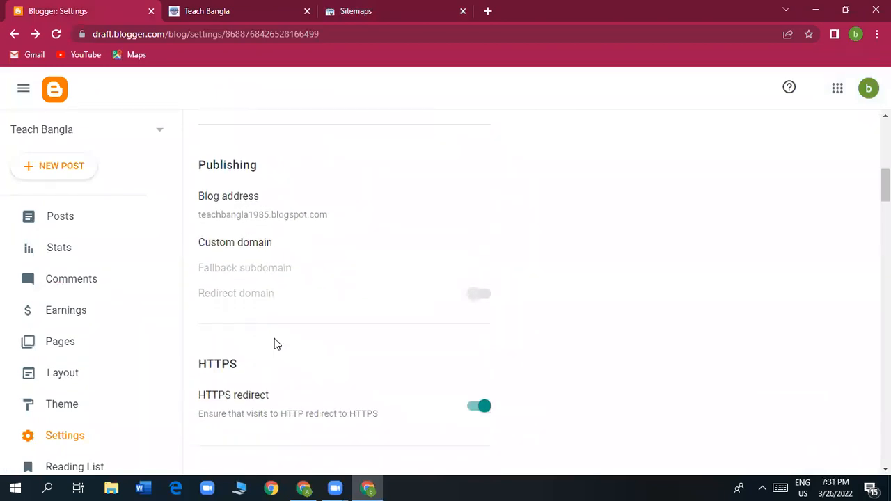
{"action": "scroll", "coordinate": [275, 343], "scroll_direction": "down", "scroll_amount": 3}
{"action": "scroll", "coordinate": [275, 343], "scroll_direction": "down", "scroll_amount": 2}
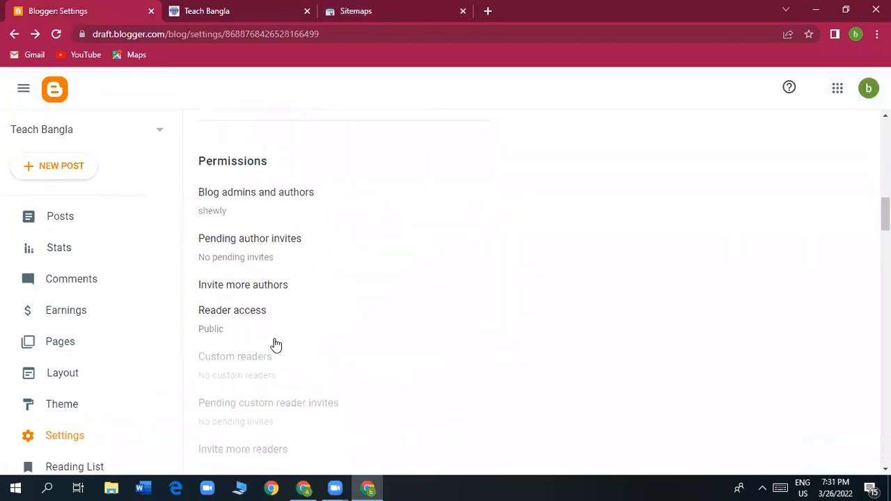
{"action": "scroll", "coordinate": [275, 343], "scroll_direction": "down", "scroll_amount": 7}
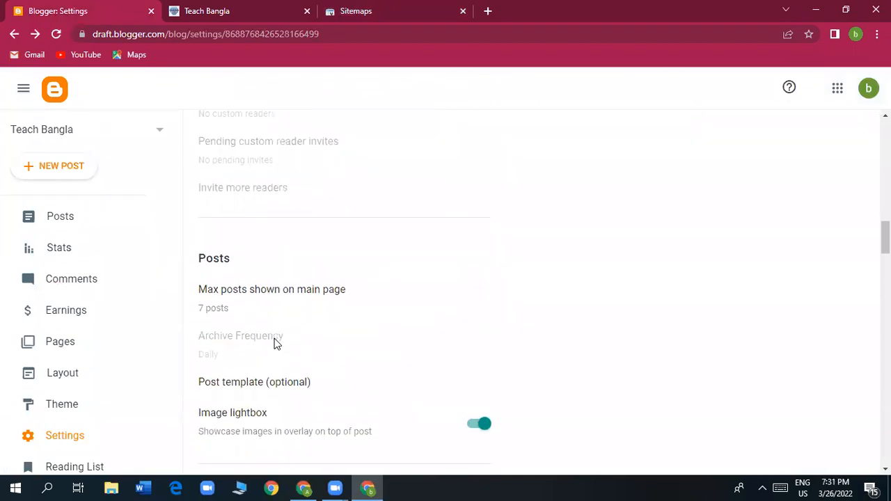
{"action": "scroll", "coordinate": [275, 343], "scroll_direction": "down", "scroll_amount": 4}
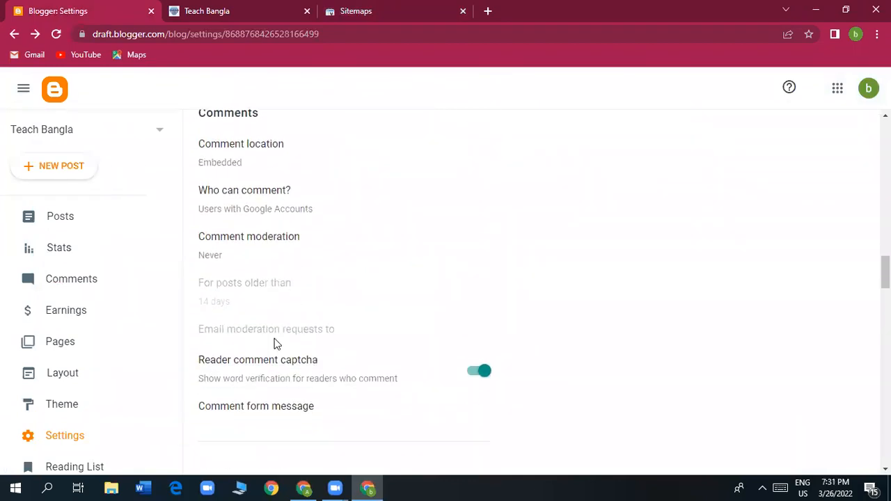
{"action": "scroll", "coordinate": [275, 343], "scroll_direction": "down", "scroll_amount": 1}
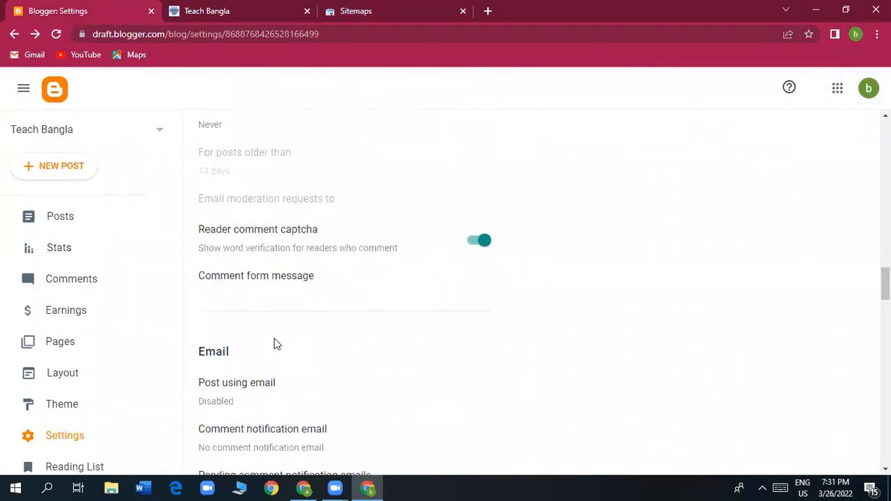
{"action": "scroll", "coordinate": [274, 343], "scroll_direction": "down", "scroll_amount": 7}
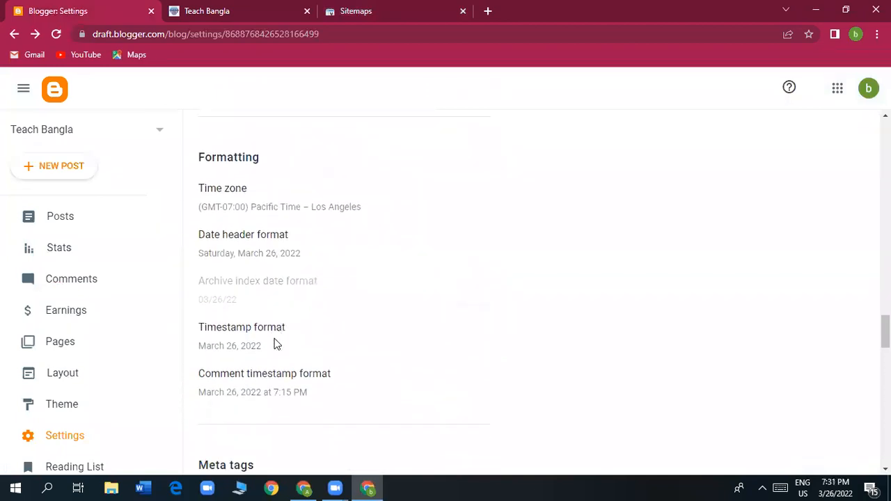
{"action": "scroll", "coordinate": [275, 343], "scroll_direction": "down", "scroll_amount": 5}
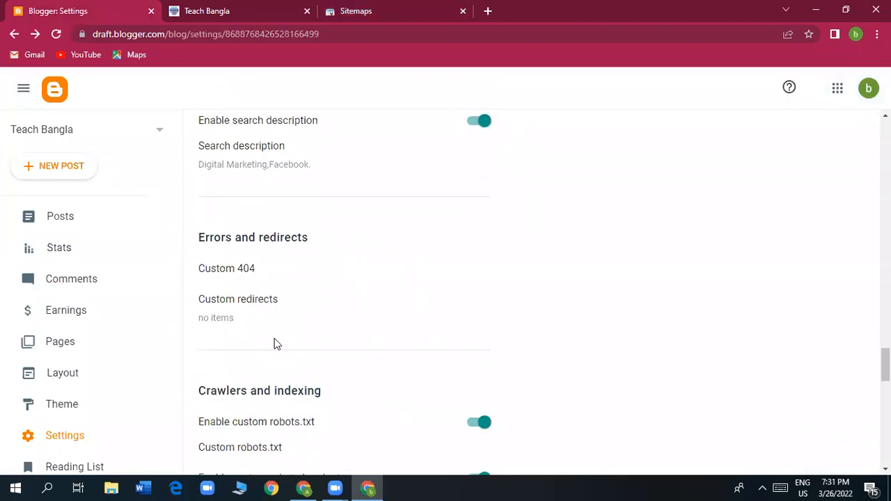
{"action": "scroll", "coordinate": [277, 343], "scroll_direction": "down", "scroll_amount": 2}
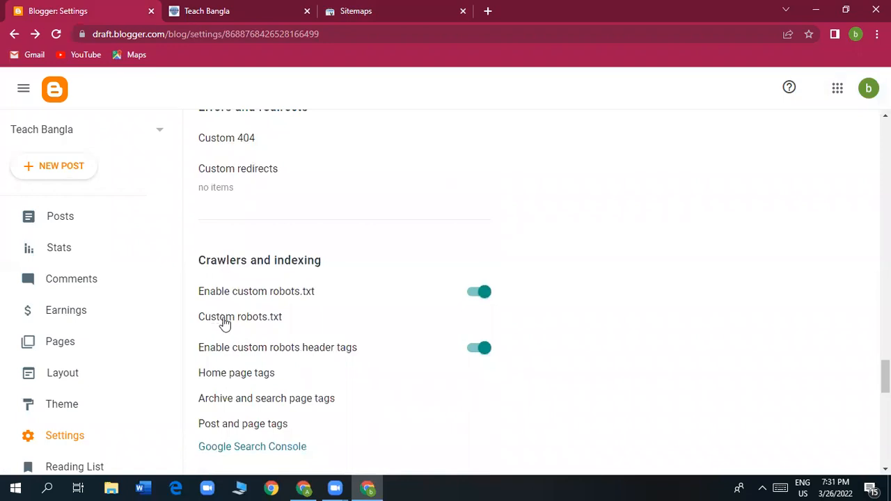
{"action": "left_click", "coordinate": [269, 322]}
{"action": "left_click", "coordinate": [413, 271]}
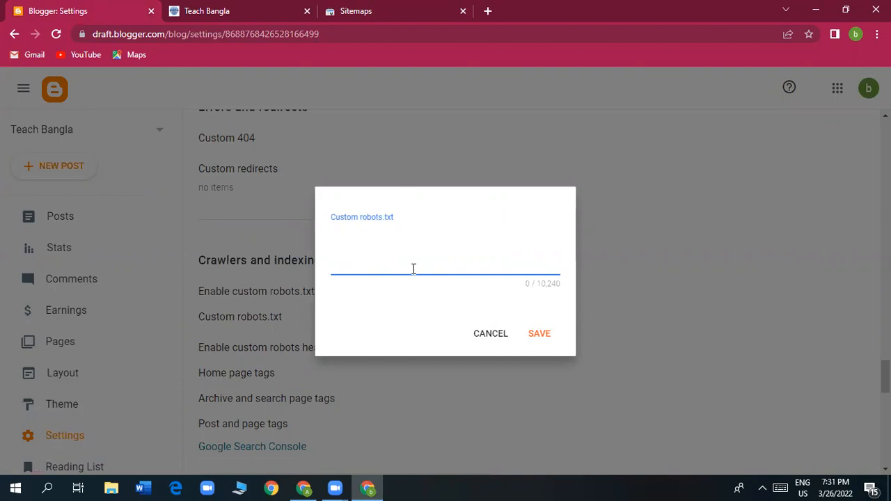
Step: Search Google in a new tab for "sitemap for blogger" and open labnol.org's Blogger XML sitemap generator
{"action": "left_click", "coordinate": [489, 11]}
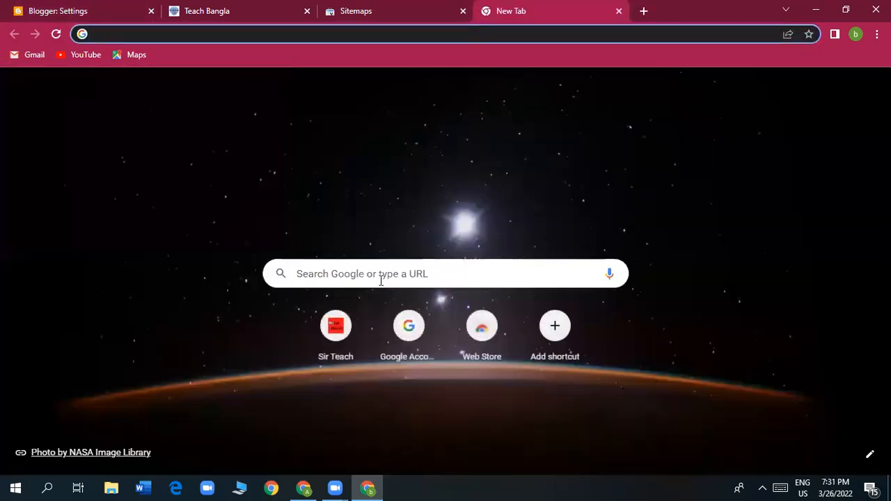
{"action": "left_click", "coordinate": [376, 274]}
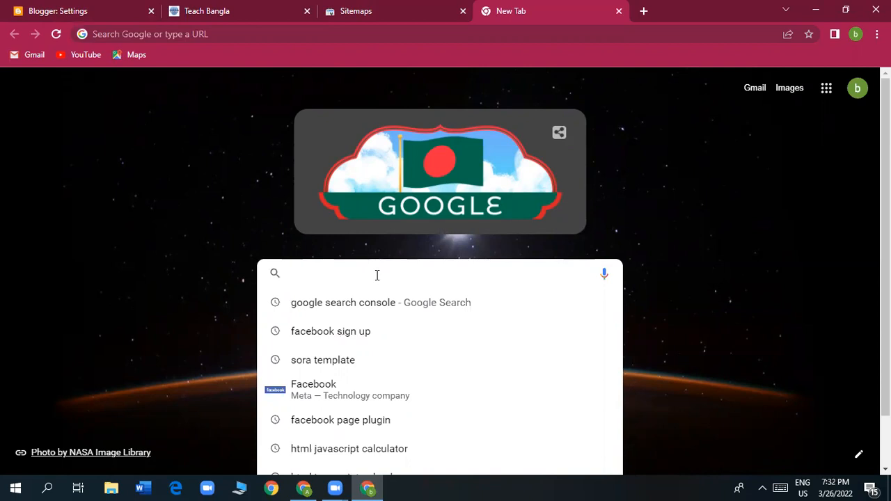
{"action": "type", "text": "s"}
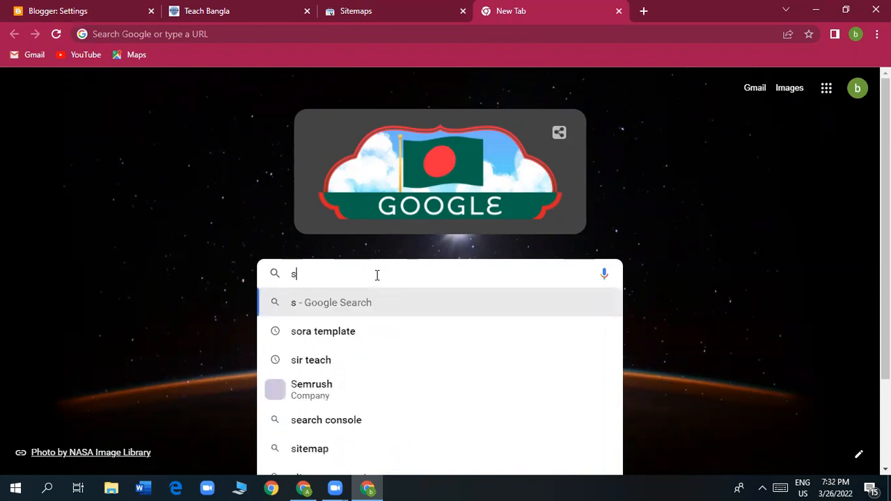
{"action": "type", "text": "it"}
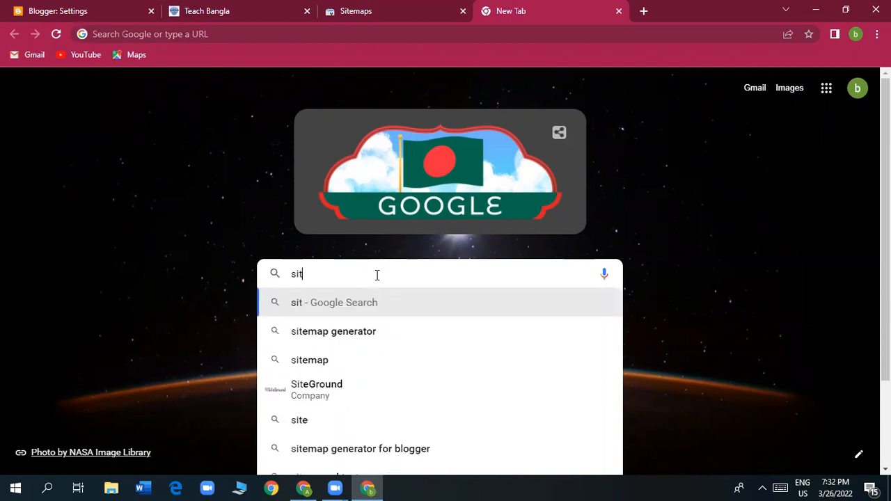
{"action": "type", "text": "emap"}
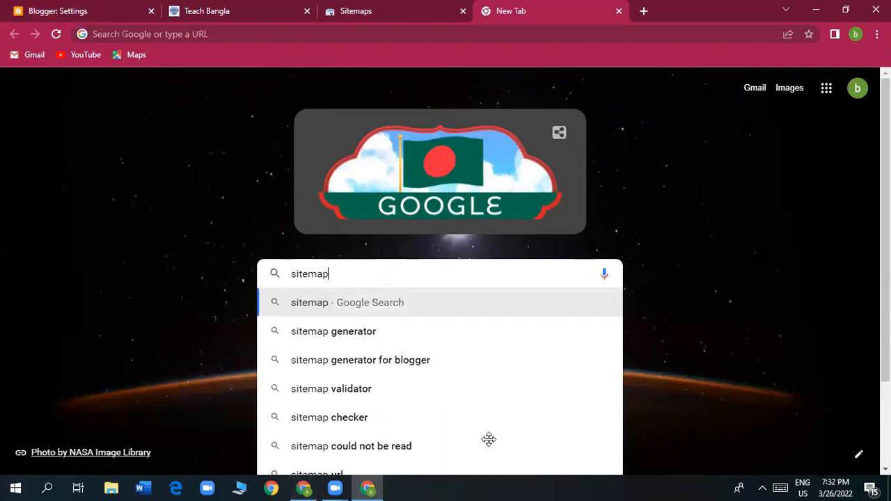
{"action": "left_click", "coordinate": [742, 292]}
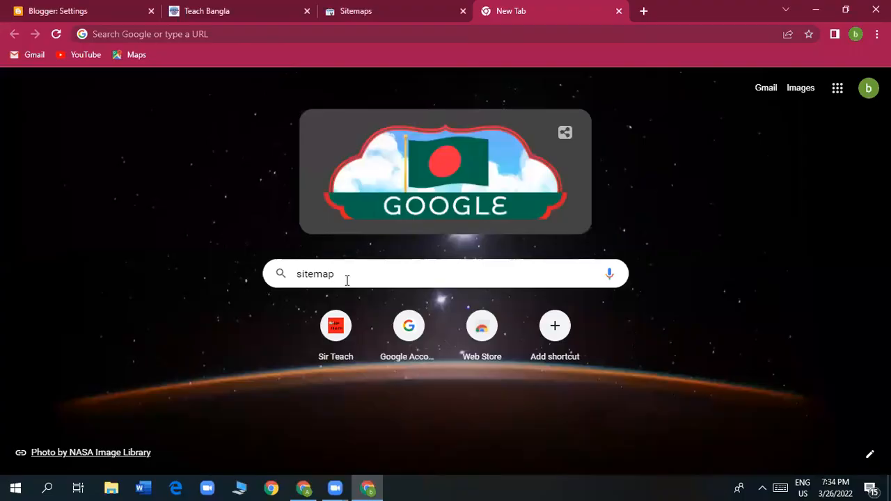
{"action": "left_click", "coordinate": [347, 279]}
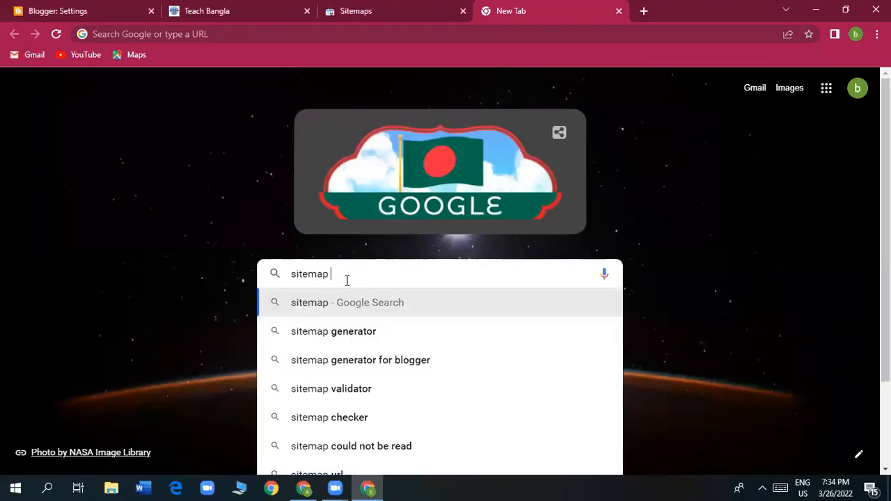
{"action": "type", "text": "for"}
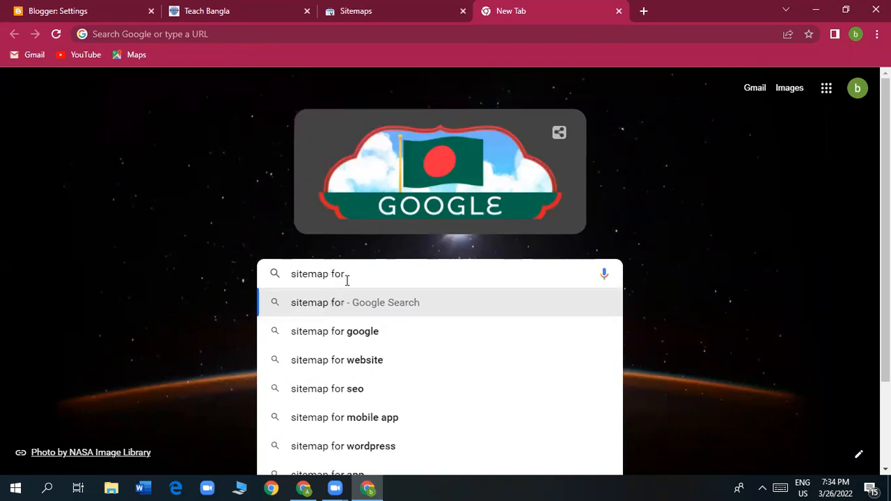
{"action": "type", "text": " bo"}
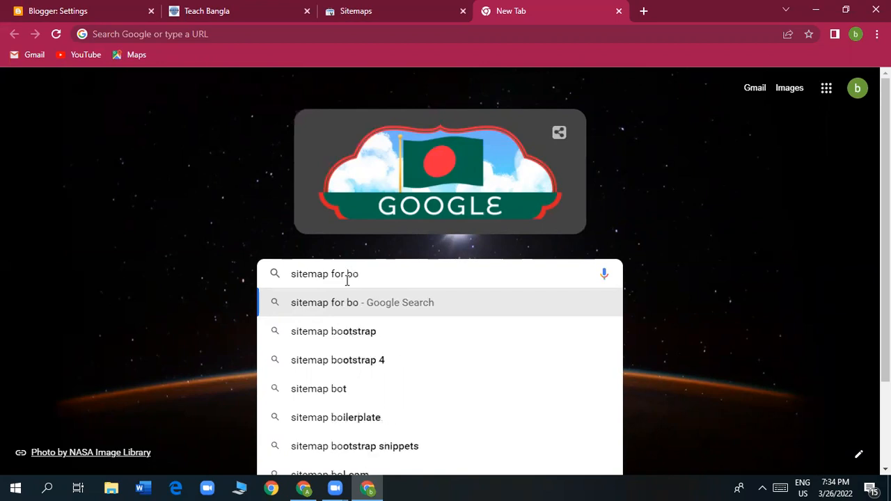
{"action": "key", "text": "BackSpace"}
{"action": "type", "text": "l"}
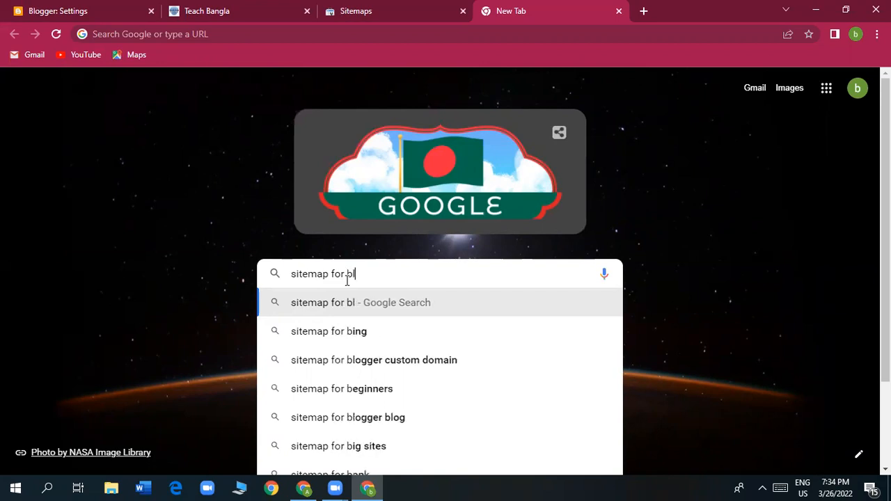
{"action": "type", "text": "ogger"}
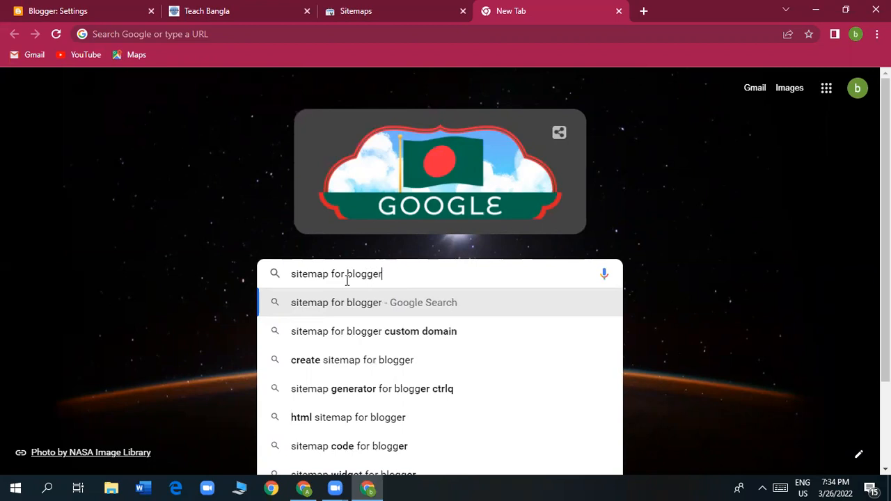
{"action": "key", "text": "Return"}
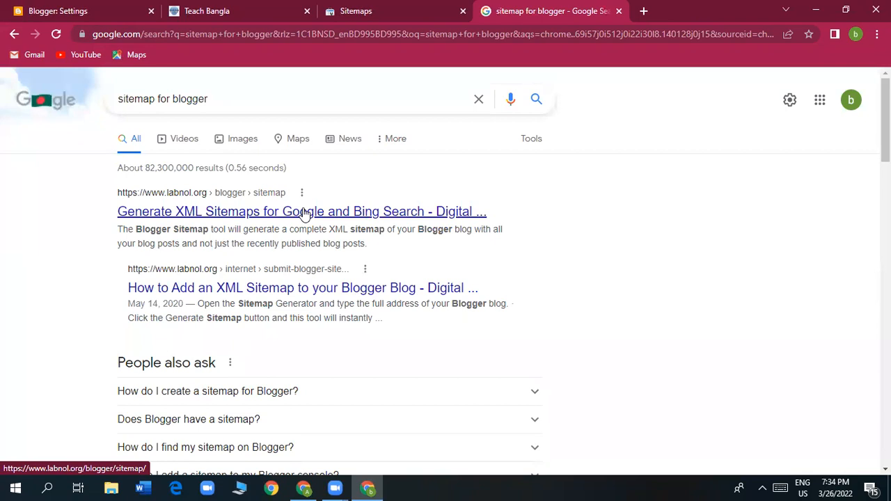
{"action": "left_click", "coordinate": [304, 212]}
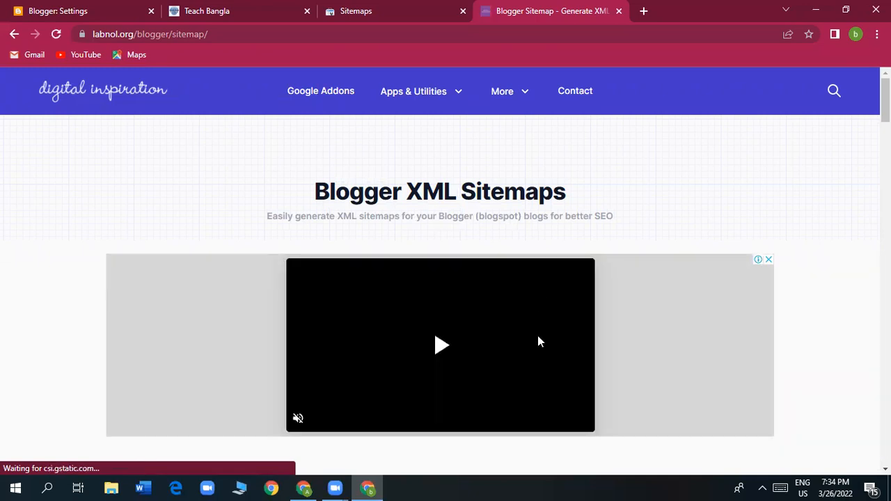
{"action": "scroll", "coordinate": [537, 336], "scroll_direction": "down", "scroll_amount": 4}
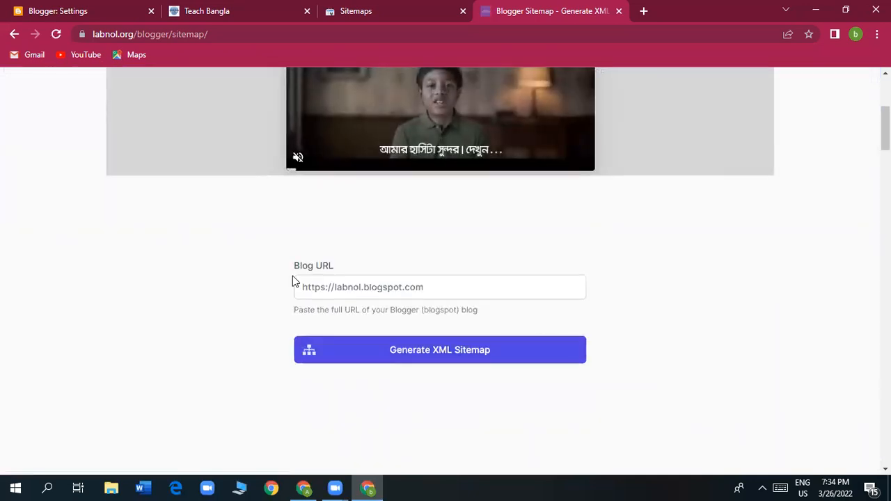
Step: Insert the copied Teach Bangla blog address into the sample text of the Blog URL and try to generate the XML sitemap
{"action": "left_click", "coordinate": [418, 286]}
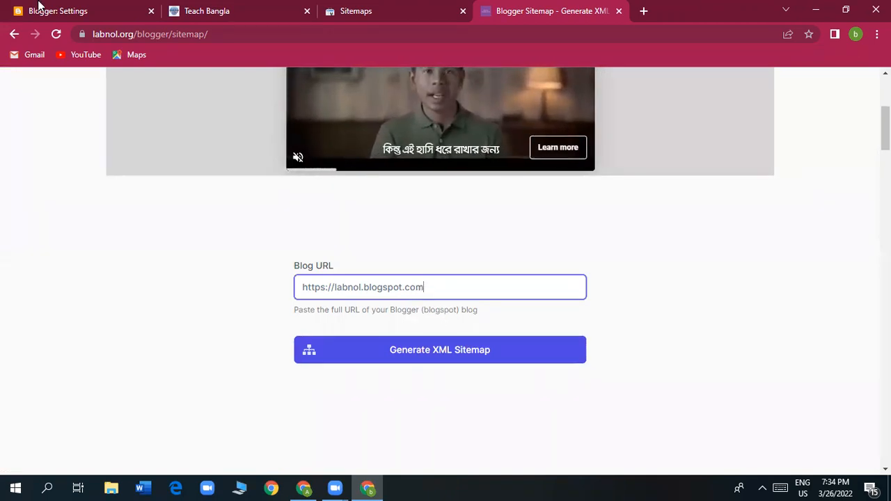
{"action": "left_click", "coordinate": [198, 11]}
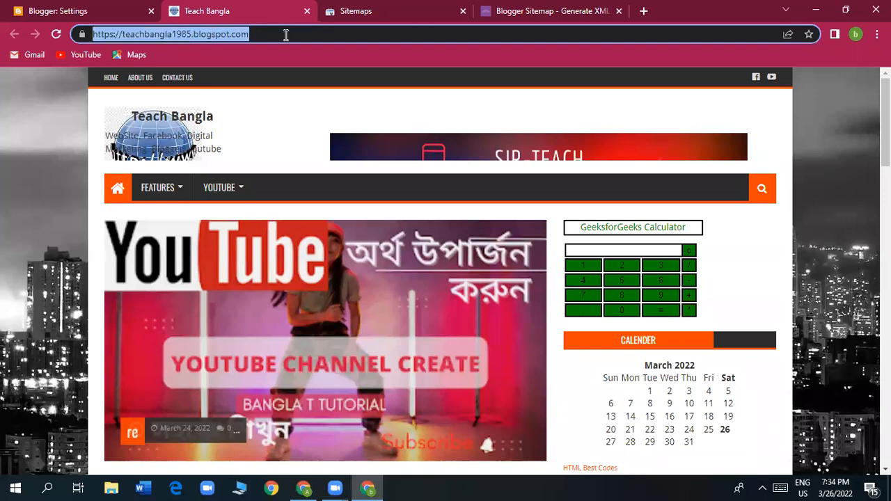
{"action": "right_click", "coordinate": [216, 37]}
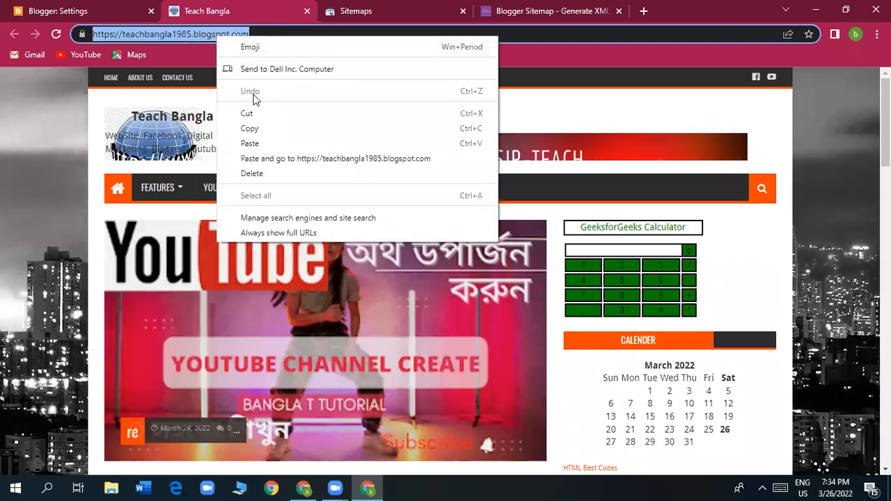
{"action": "left_click", "coordinate": [261, 126]}
{"action": "left_click", "coordinate": [501, 11]}
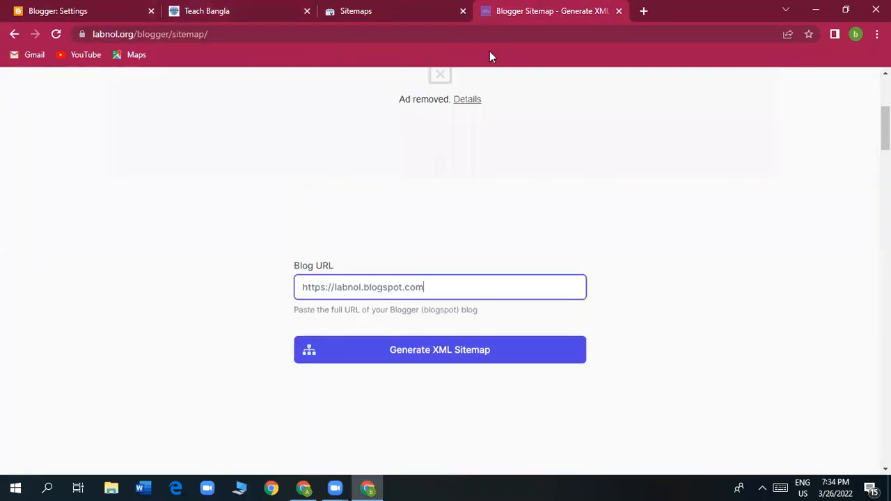
{"action": "right_click", "coordinate": [373, 289]}
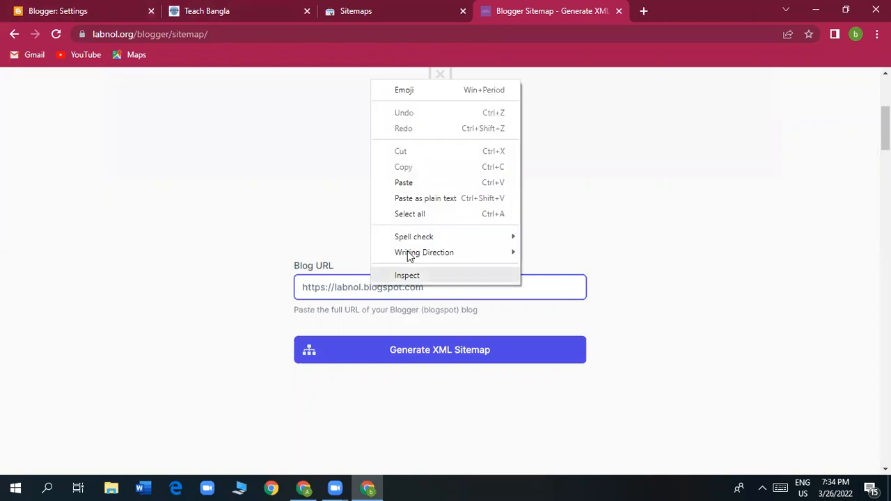
{"action": "left_click", "coordinate": [427, 184]}
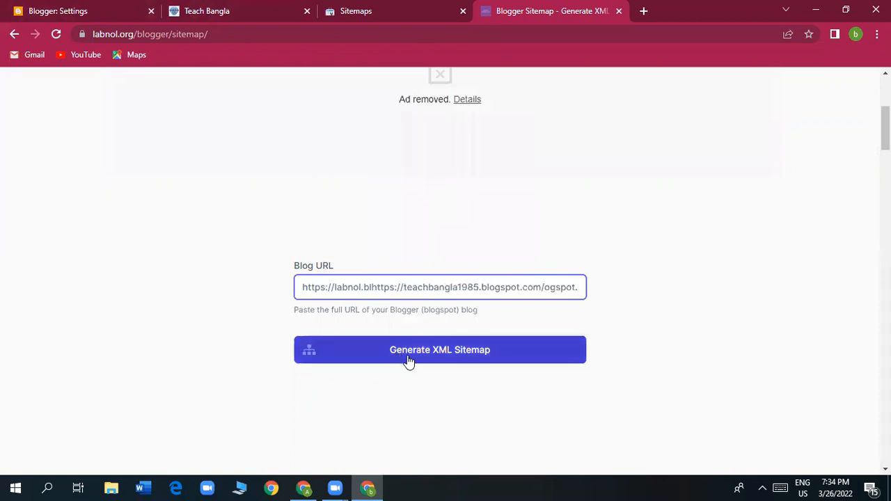
{"action": "left_click", "coordinate": [437, 364]}
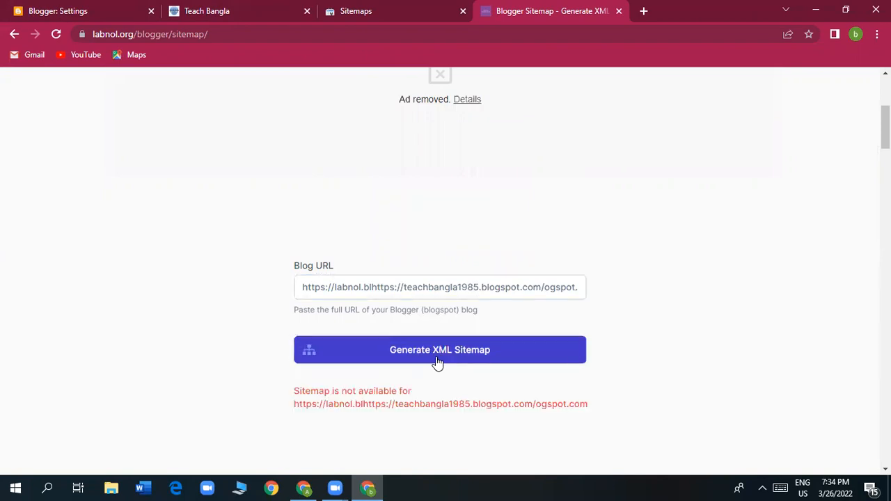
{"action": "scroll", "coordinate": [429, 390], "scroll_direction": "down", "scroll_amount": 2}
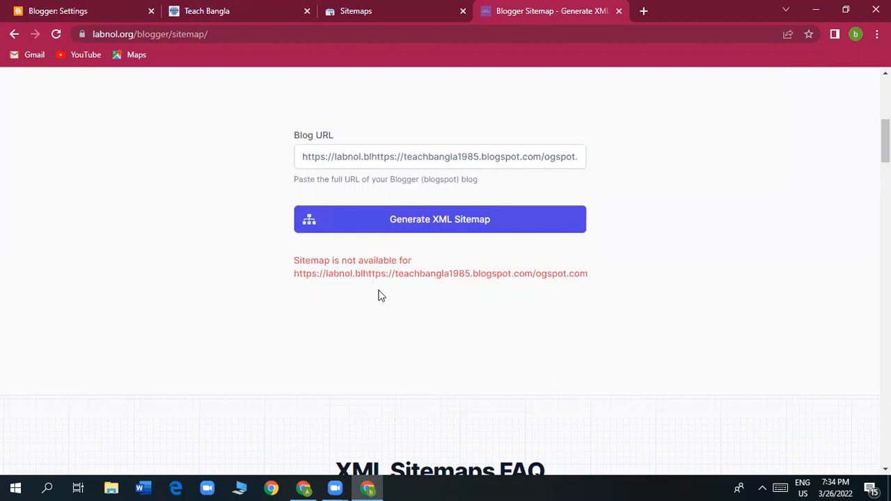
{"action": "scroll", "coordinate": [404, 332], "scroll_direction": "up", "scroll_amount": 2}
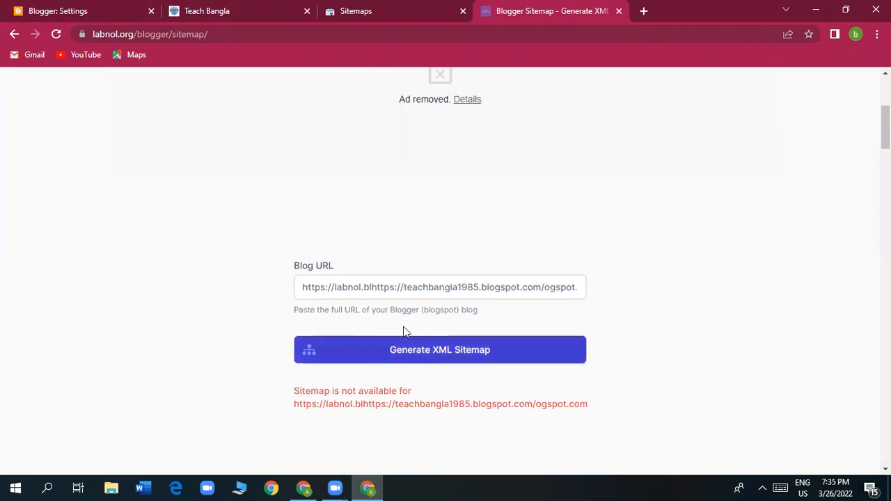
{"action": "scroll", "coordinate": [404, 325], "scroll_direction": "up", "scroll_amount": 1}
{"action": "scroll", "coordinate": [406, 326], "scroll_direction": "up", "scroll_amount": 2}
{"action": "scroll", "coordinate": [406, 324], "scroll_direction": "down", "scroll_amount": 1}
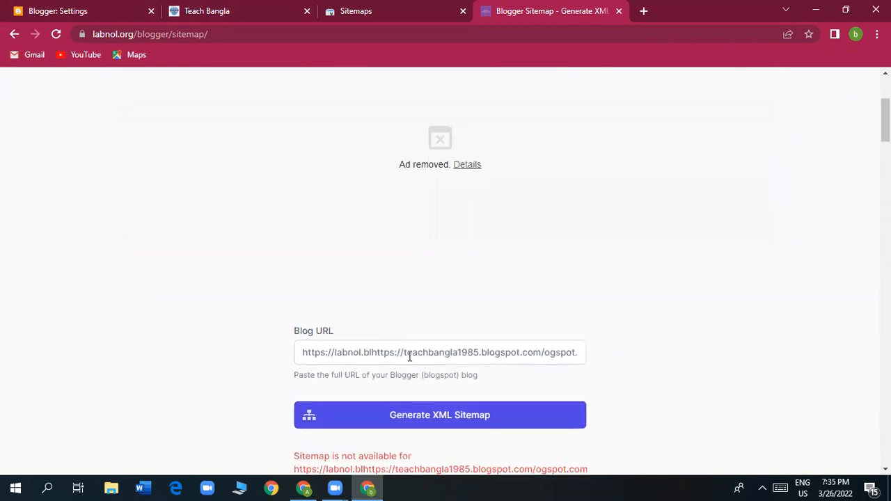
Step: Check the submitted sitemap in Search Console and copy the full address of the Teach Bangla blog again
{"action": "left_click", "coordinate": [232, 10]}
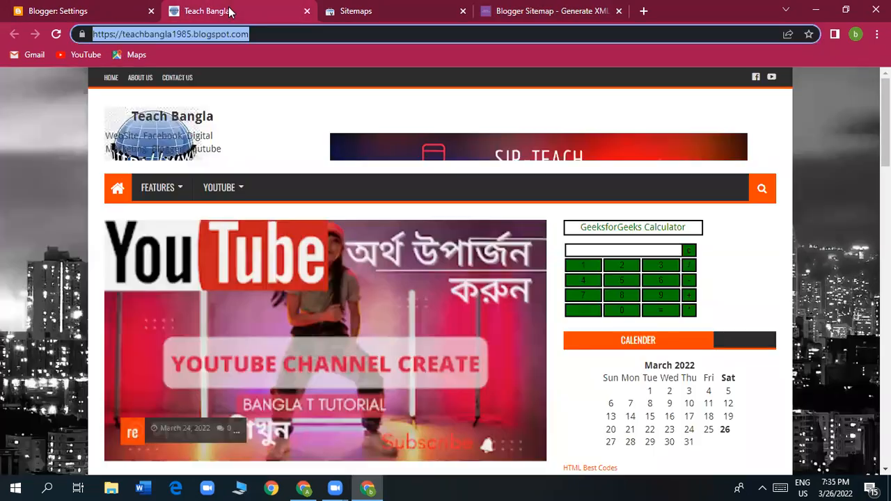
{"action": "left_click", "coordinate": [289, 35]}
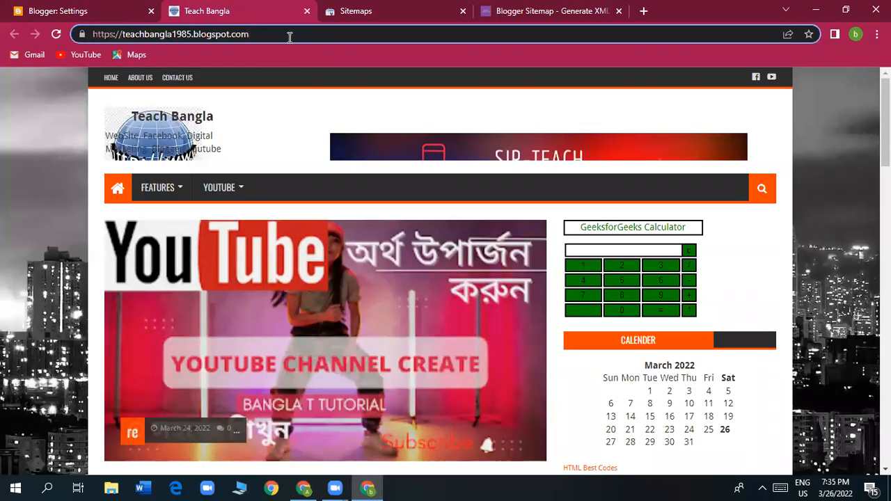
{"action": "left_click", "coordinate": [73, 10]}
{"action": "left_click", "coordinate": [406, 12]}
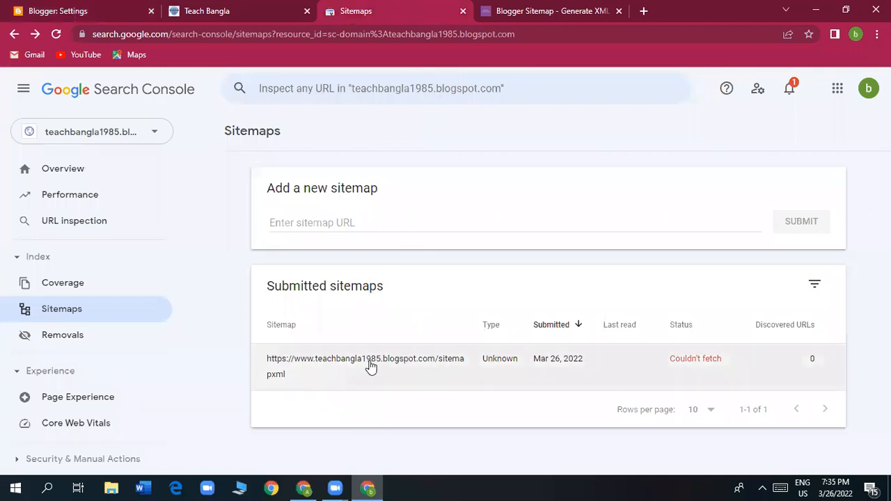
{"action": "left_click", "coordinate": [209, 11]}
{"action": "double_click", "coordinate": [277, 37]}
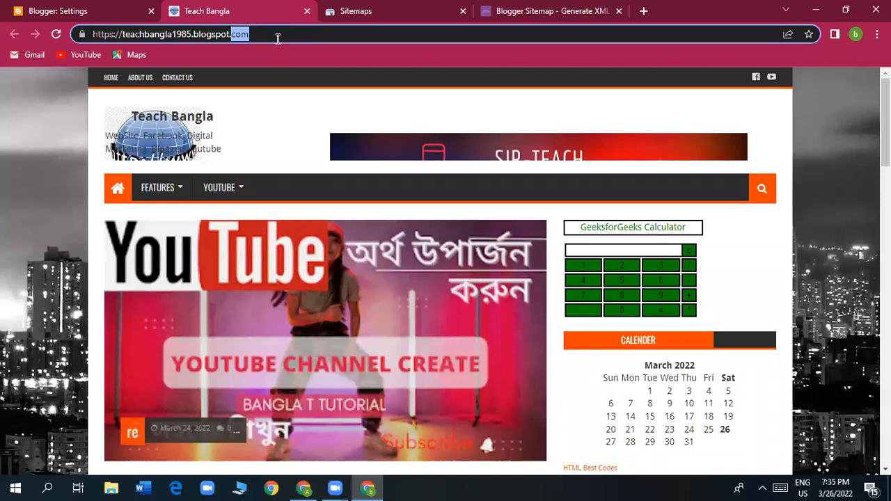
{"action": "left_click", "coordinate": [278, 38]}
{"action": "right_click", "coordinate": [208, 34]}
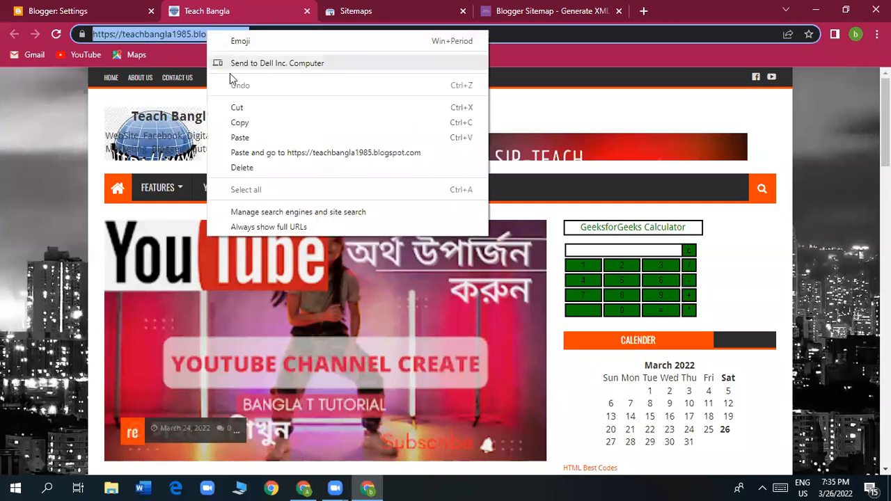
{"action": "left_click", "coordinate": [240, 122]}
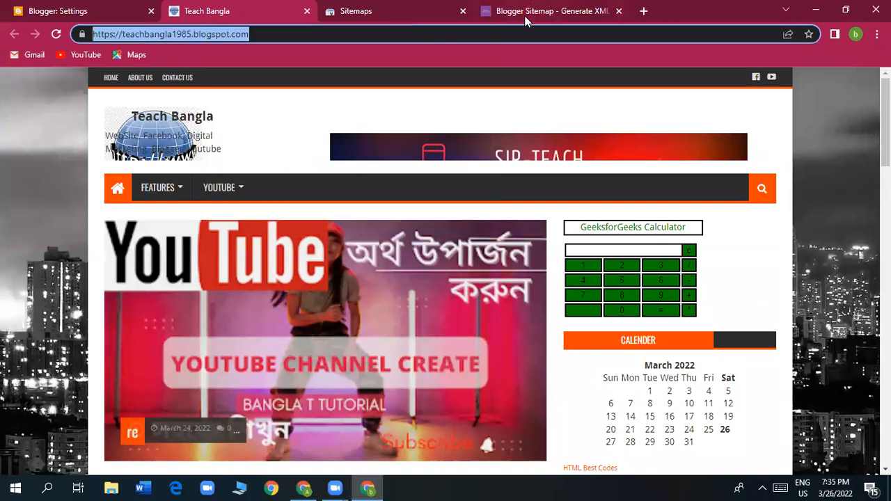
{"action": "left_click", "coordinate": [524, 15]}
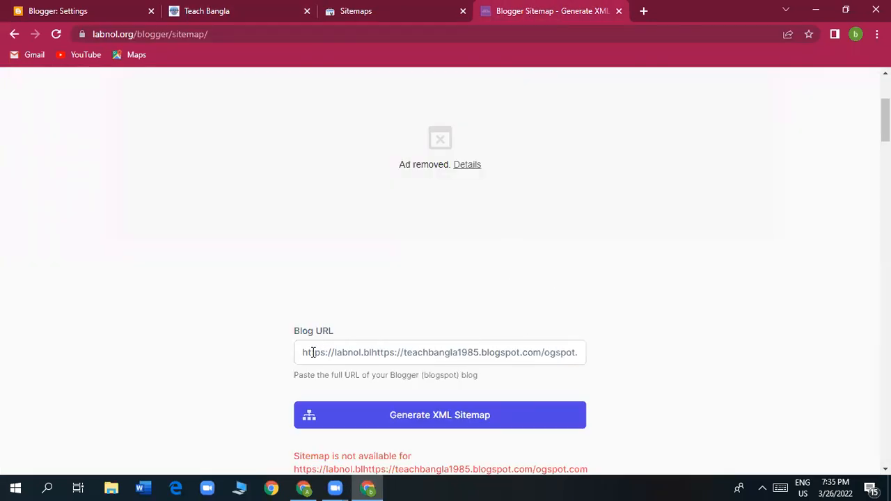
{"action": "left_click_drag", "start_coordinate": [302, 352], "coordinate": [779, 362]}
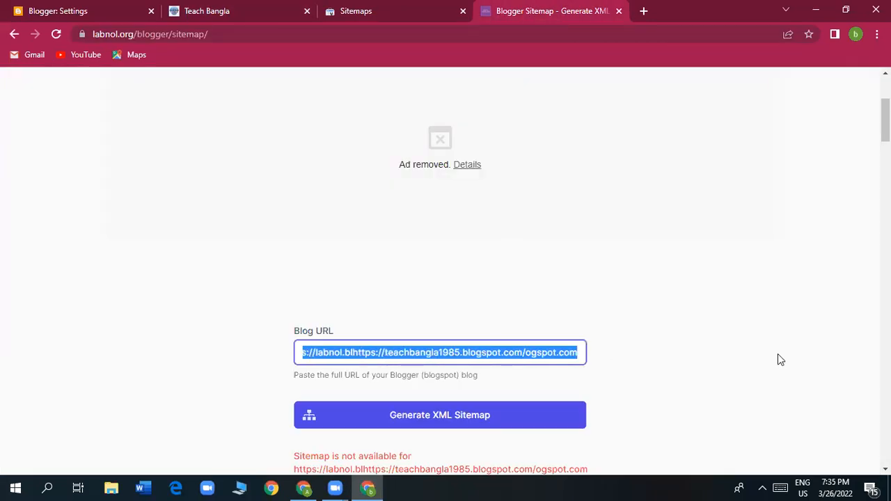
{"action": "key", "text": "BackSpace"}
{"action": "right_click", "coordinate": [359, 351]}
{"action": "left_click", "coordinate": [410, 250]}
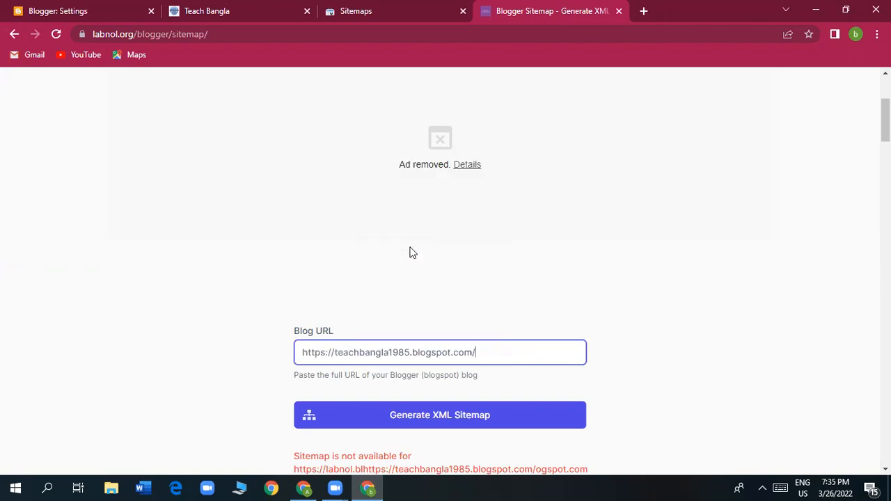
{"action": "left_click", "coordinate": [457, 417]}
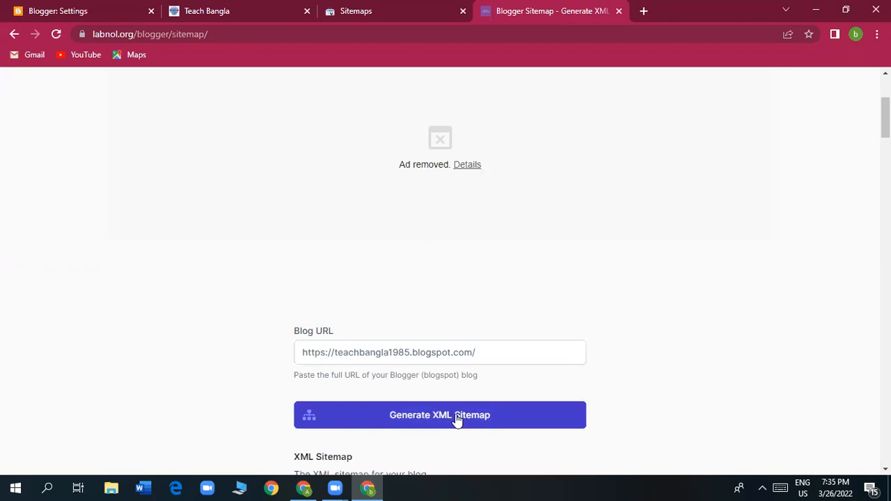
{"action": "scroll", "coordinate": [457, 414], "scroll_direction": "down", "scroll_amount": 5}
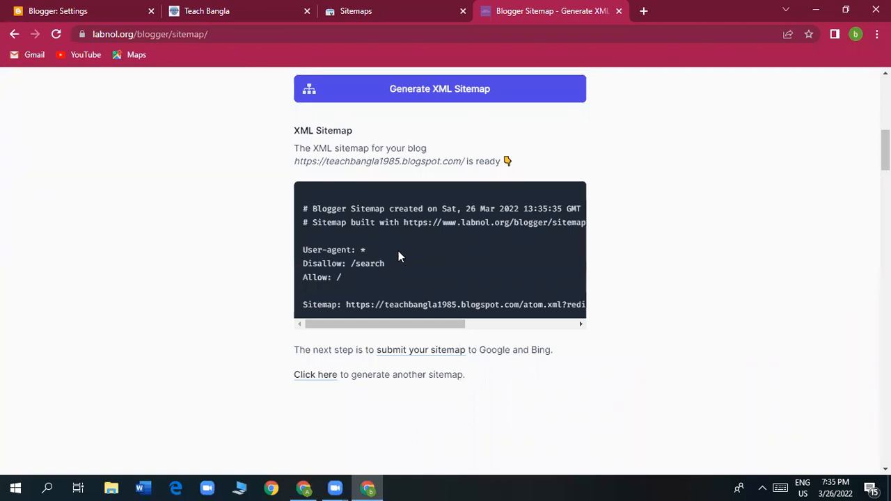
{"action": "left_click", "coordinate": [402, 4]}
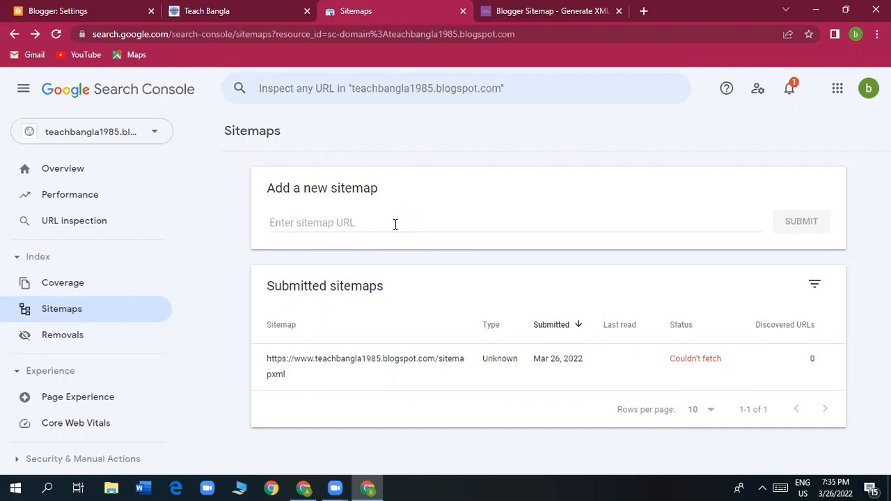
{"action": "left_click", "coordinate": [517, 12]}
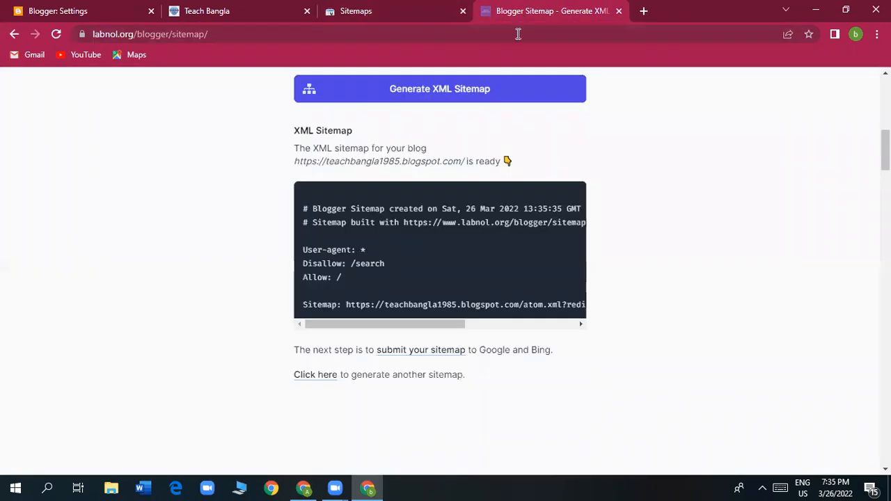
{"action": "left_click_drag", "start_coordinate": [345, 304], "coordinate": [634, 310]}
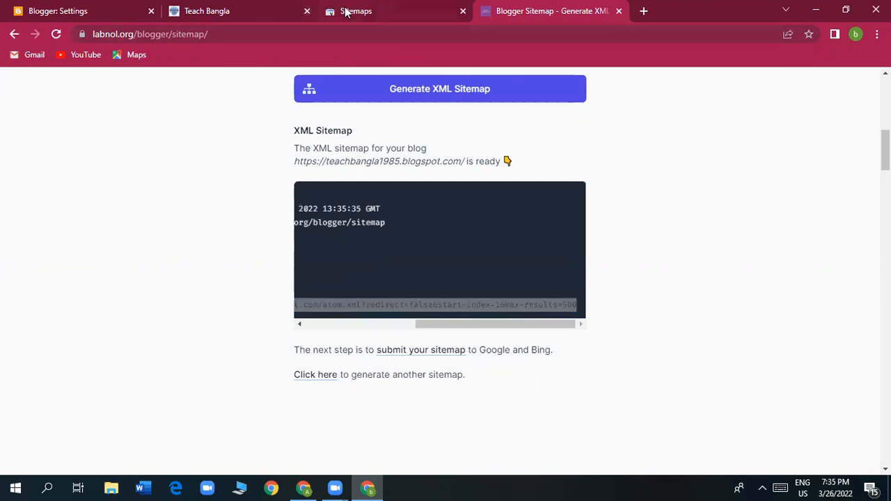
{"action": "left_click", "coordinate": [348, 10]}
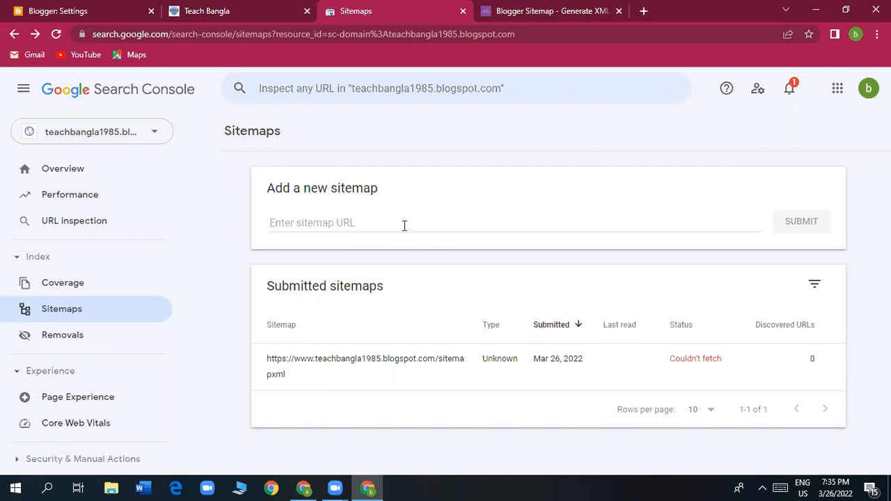
{"action": "left_click", "coordinate": [519, 11]}
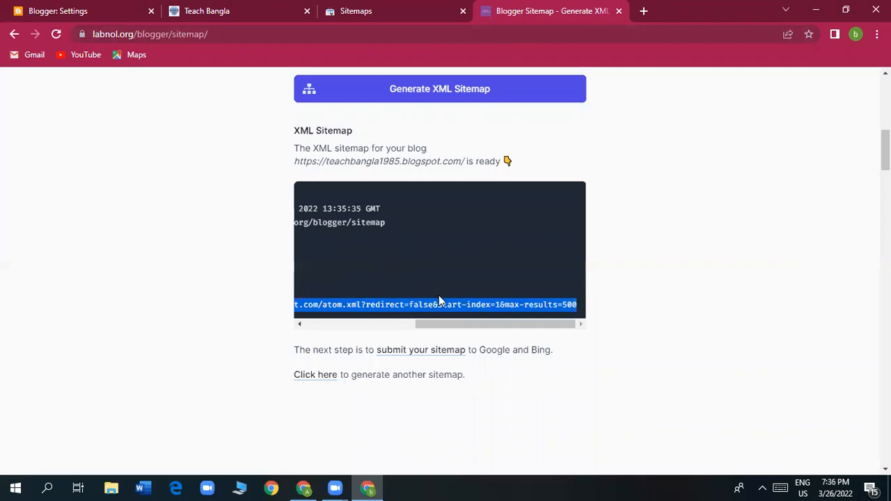
{"action": "left_click", "coordinate": [382, 269]}
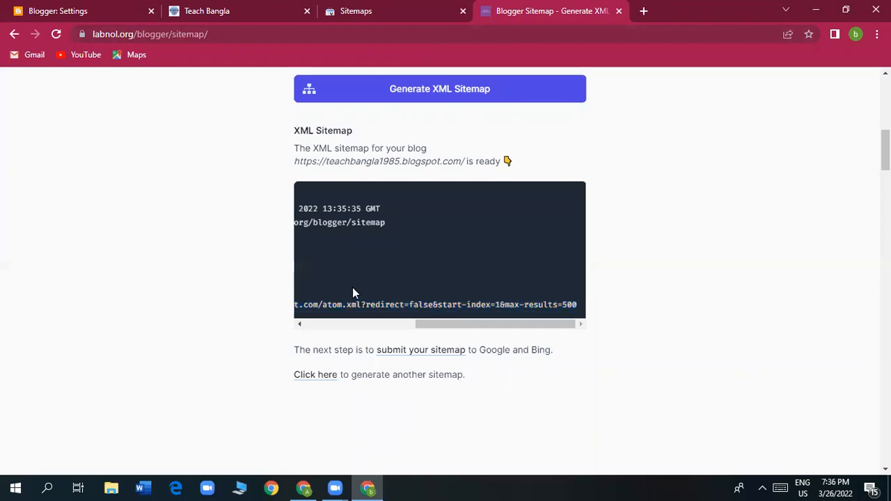
{"action": "left_click_drag", "start_coordinate": [343, 304], "coordinate": [287, 316]}
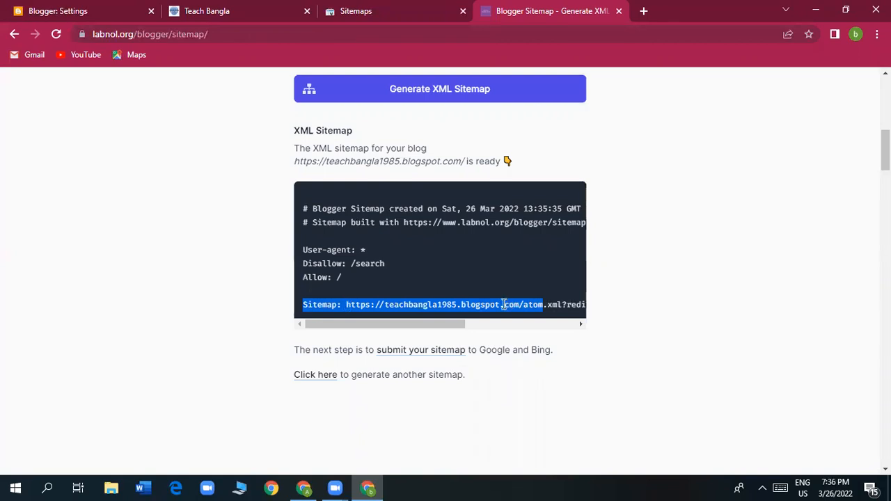
{"action": "left_click", "coordinate": [342, 304]}
{"action": "left_click_drag", "start_coordinate": [349, 304], "coordinate": [611, 308]}
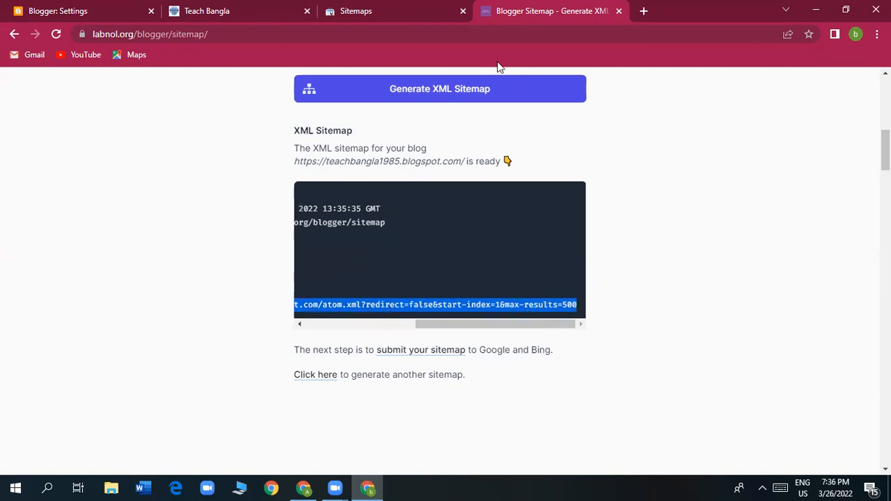
{"action": "left_click", "coordinate": [362, 14]}
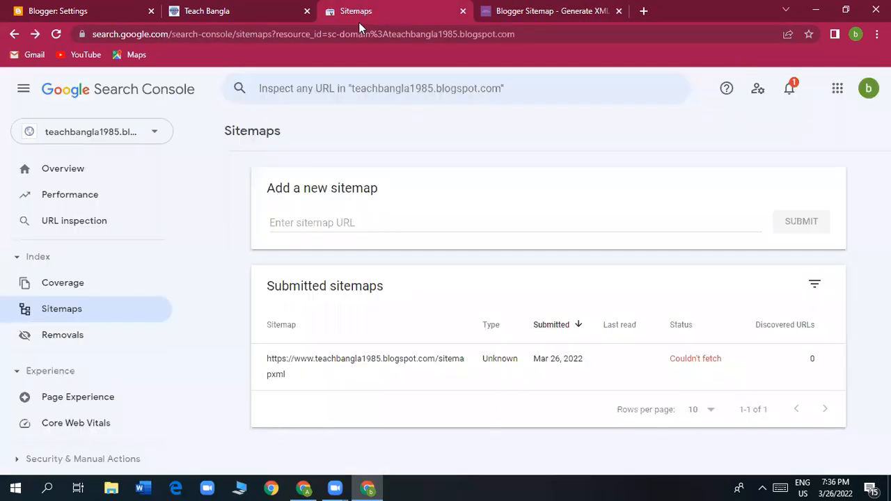
{"action": "right_click", "coordinate": [380, 221]}
{"action": "left_click", "coordinate": [424, 323]}
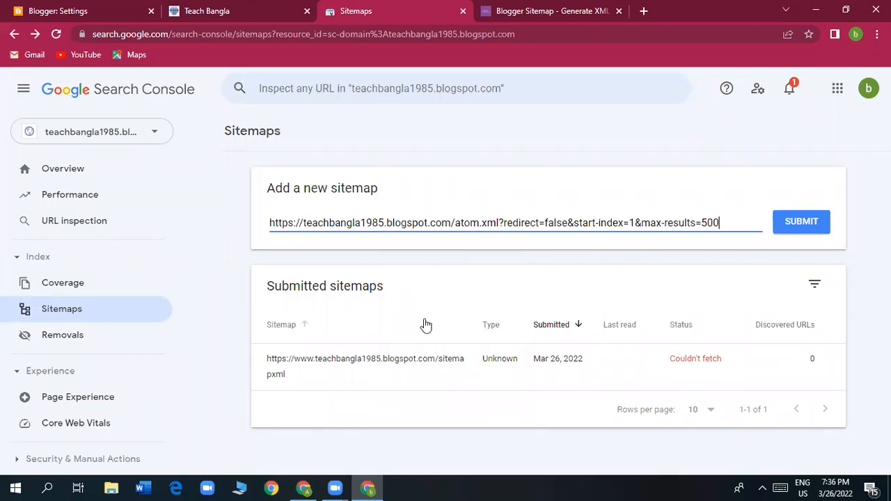
{"action": "left_click", "coordinate": [818, 223]}
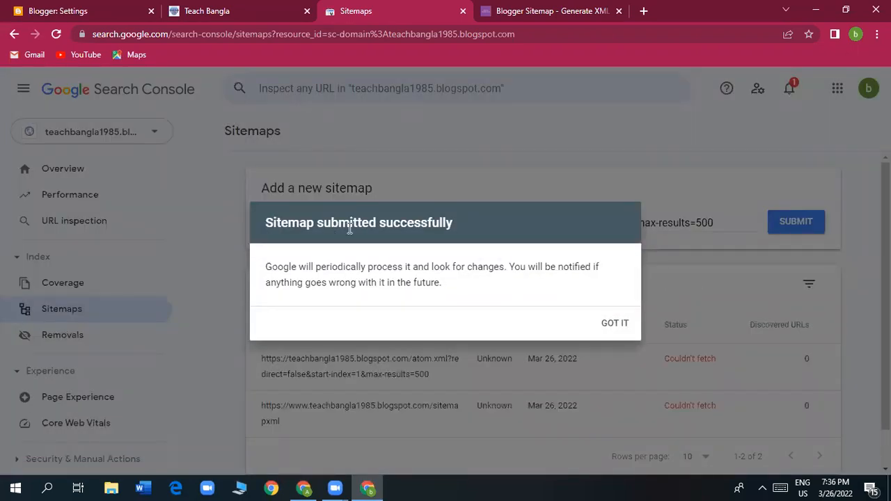
{"action": "left_click", "coordinate": [611, 327]}
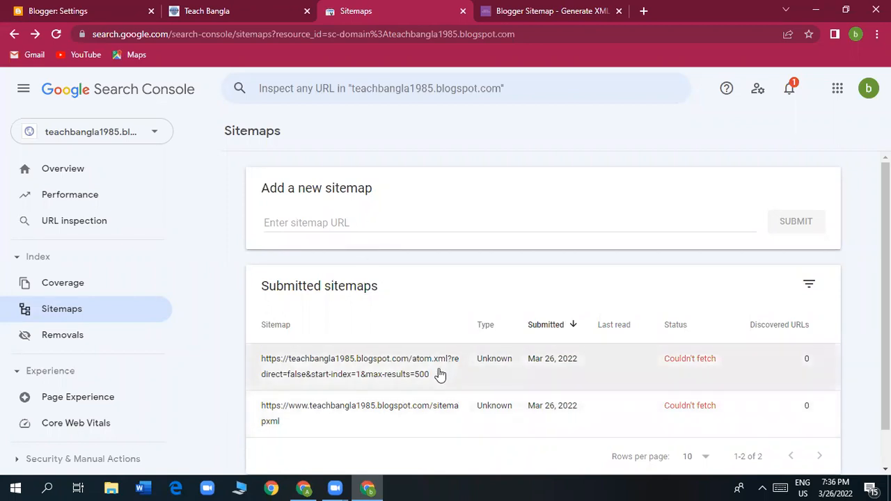
Step: Return to the sitemap generator and copy its output from the "User-agent: *" line through the end of the Sitemap line, without the comment lines
{"action": "left_click", "coordinate": [536, 13]}
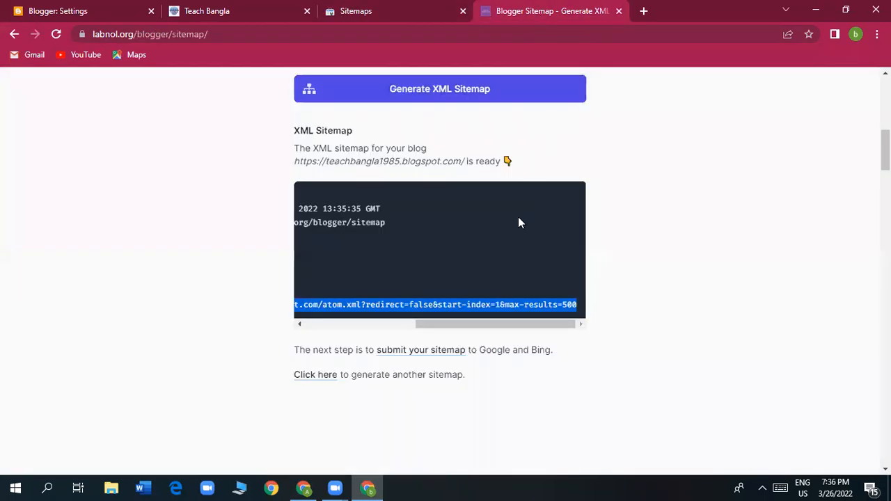
{"action": "left_click", "coordinate": [400, 260]}
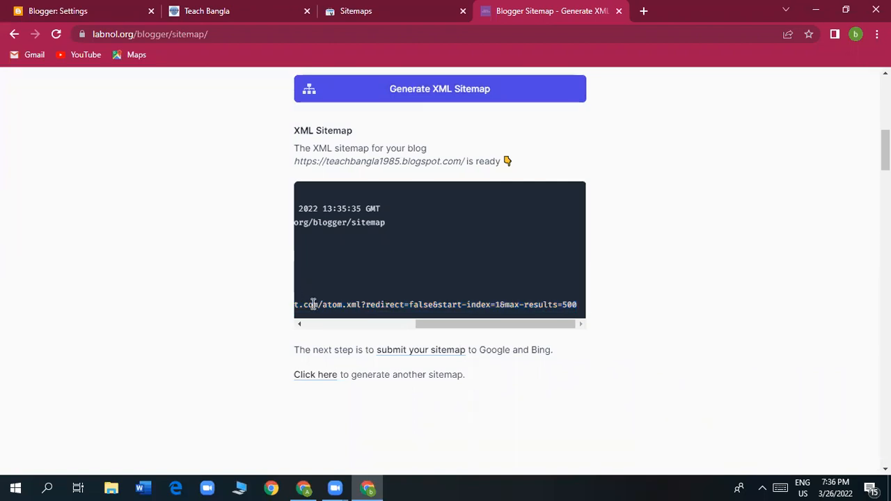
{"action": "left_click_drag", "start_coordinate": [313, 304], "coordinate": [272, 308]}
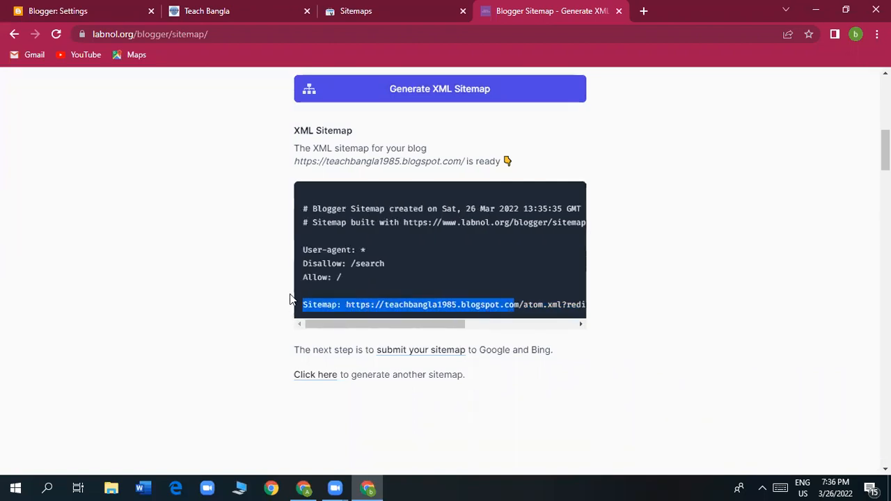
{"action": "left_click_drag", "start_coordinate": [303, 249], "coordinate": [604, 327]}
{"action": "key", "text": "ctrl+c"}
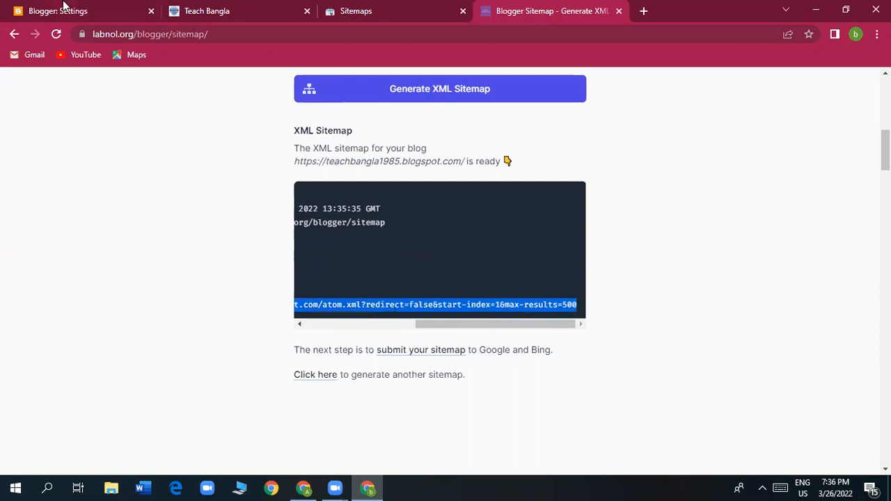
Step: Paste the copied crawler rules and sitemap line into Blogger's Custom robots.txt setting and save it
{"action": "left_click", "coordinate": [82, 11]}
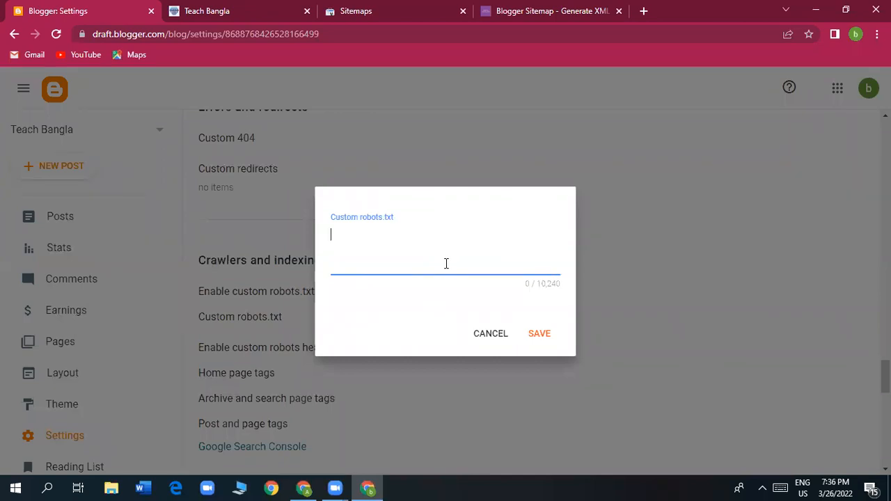
{"action": "right_click", "coordinate": [351, 234]}
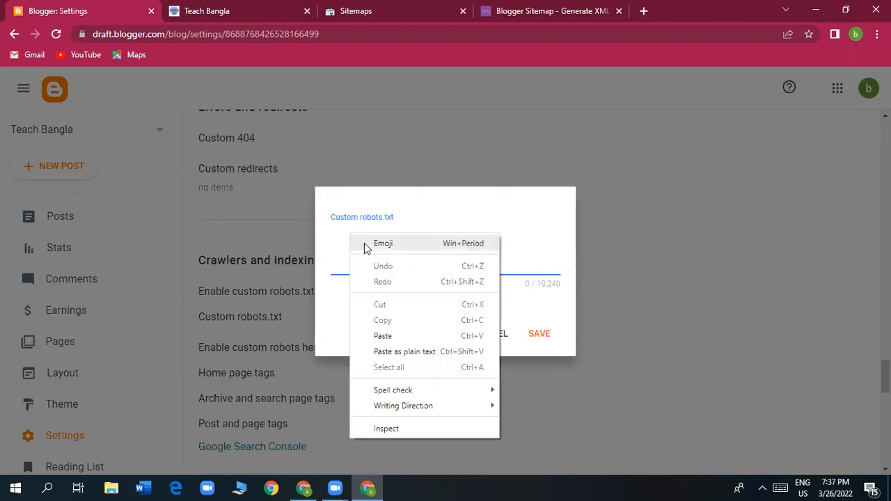
{"action": "left_click", "coordinate": [389, 335]}
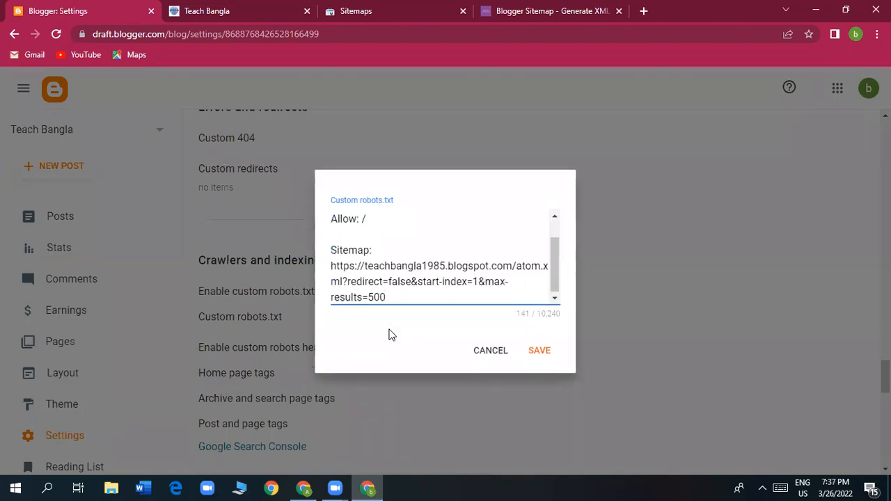
{"action": "left_click", "coordinate": [541, 350]}
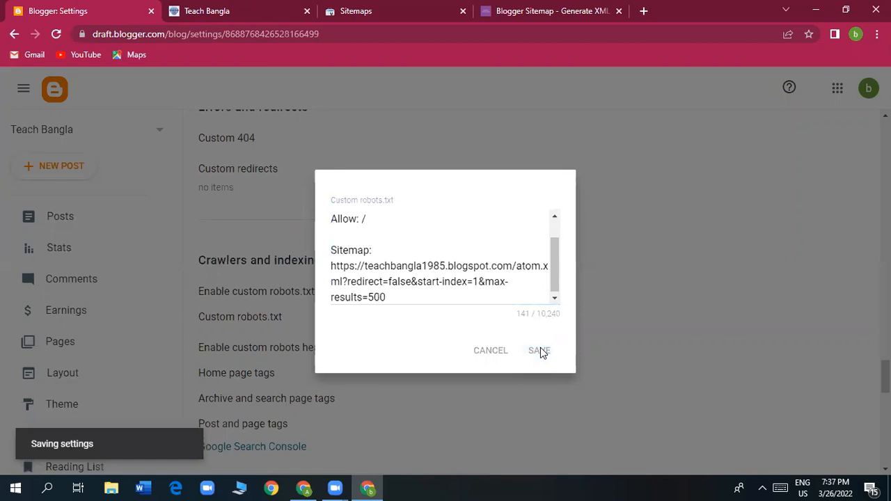